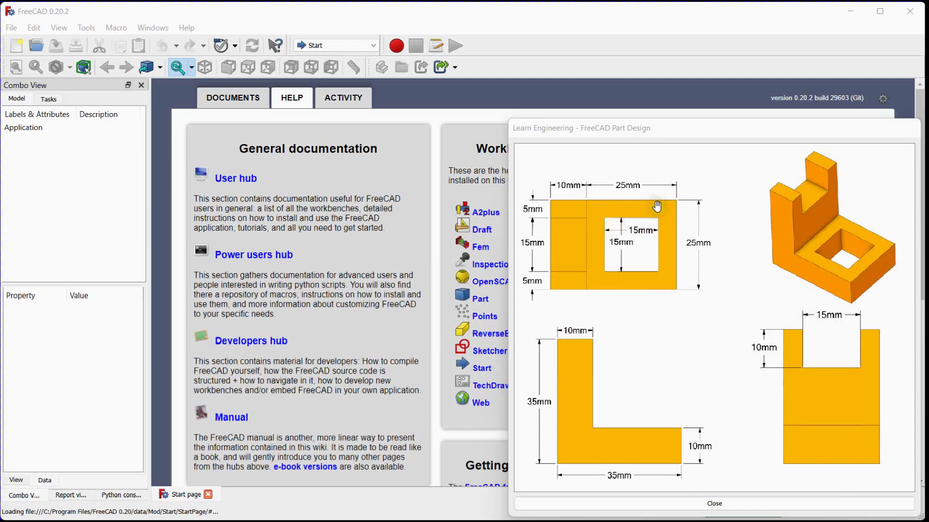
Switch to Part Design and create a new document containing an empty Body
click(339, 44)
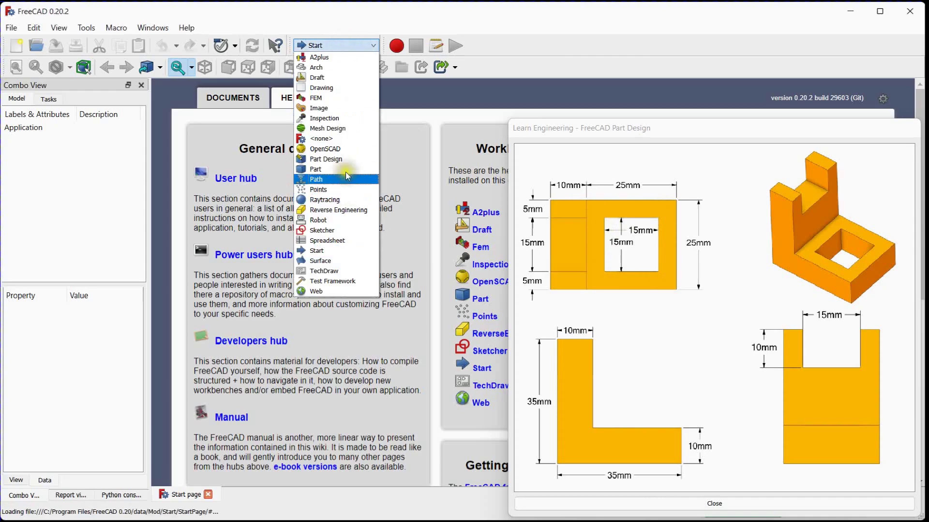
click(344, 159)
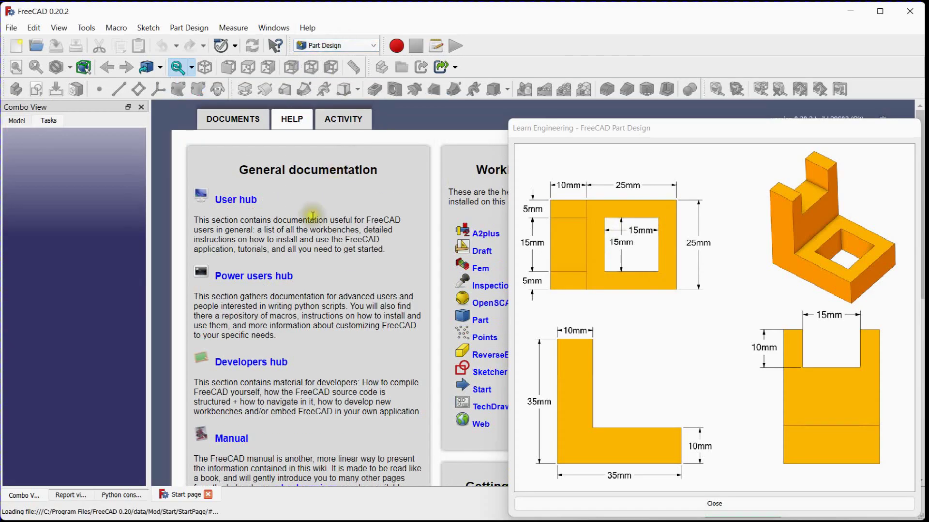
click(15, 47)
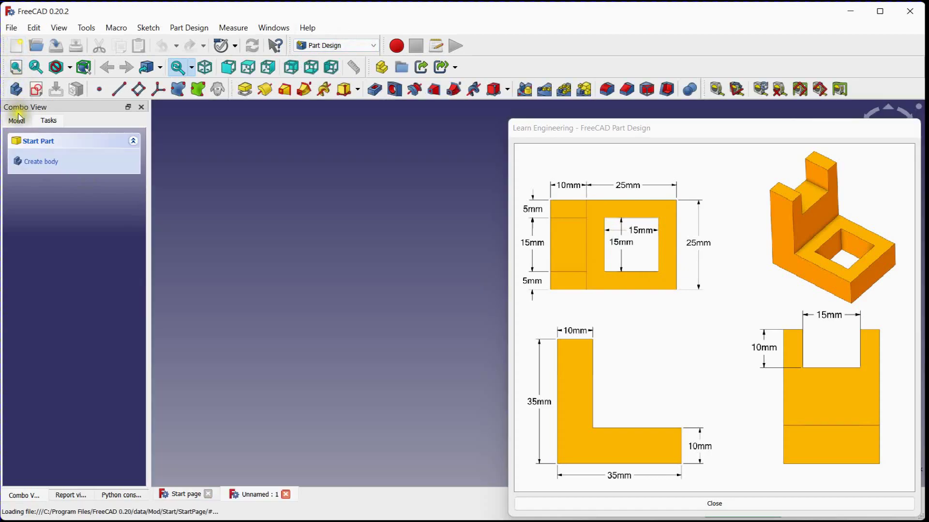
click(17, 122)
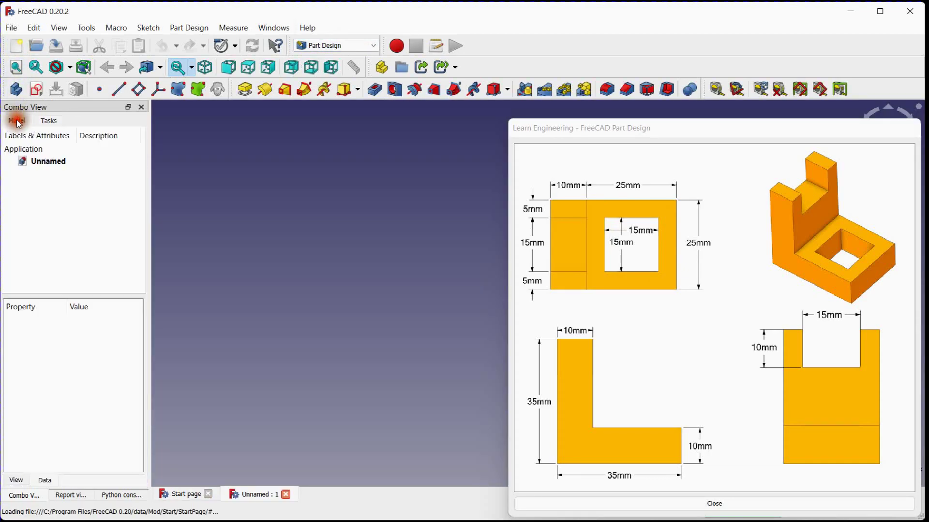
click(16, 89)
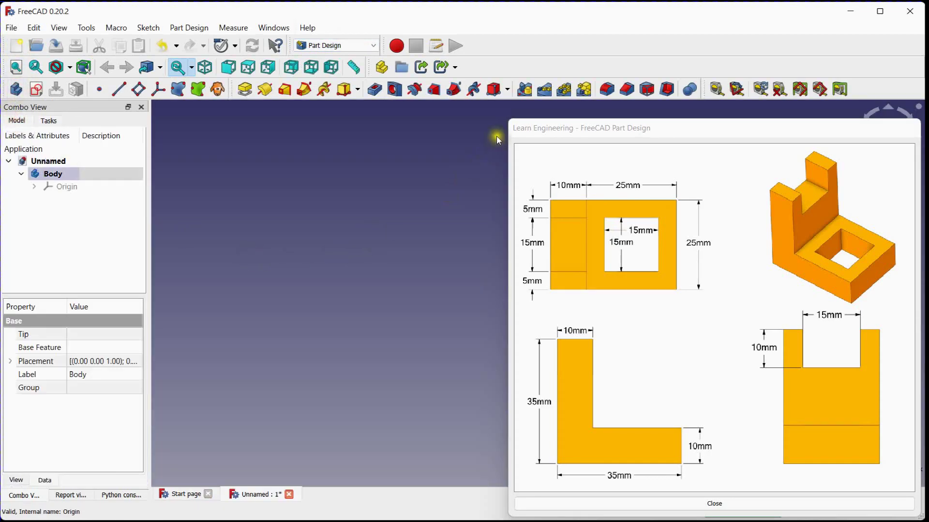
Shrink the reference drawing window and zoom it to the L-shaped side view
drag(510, 117, 582, 217)
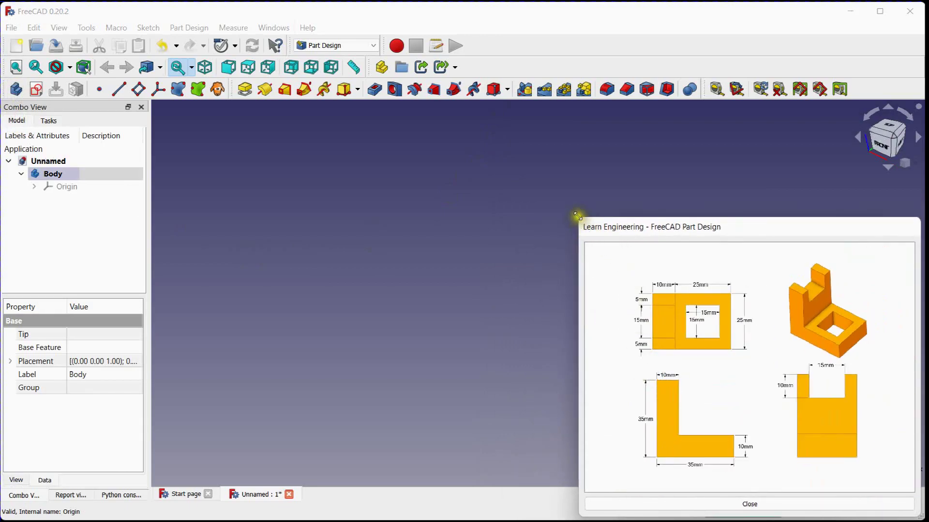
drag(580, 216, 681, 312)
scroll(765, 435, up, 2)
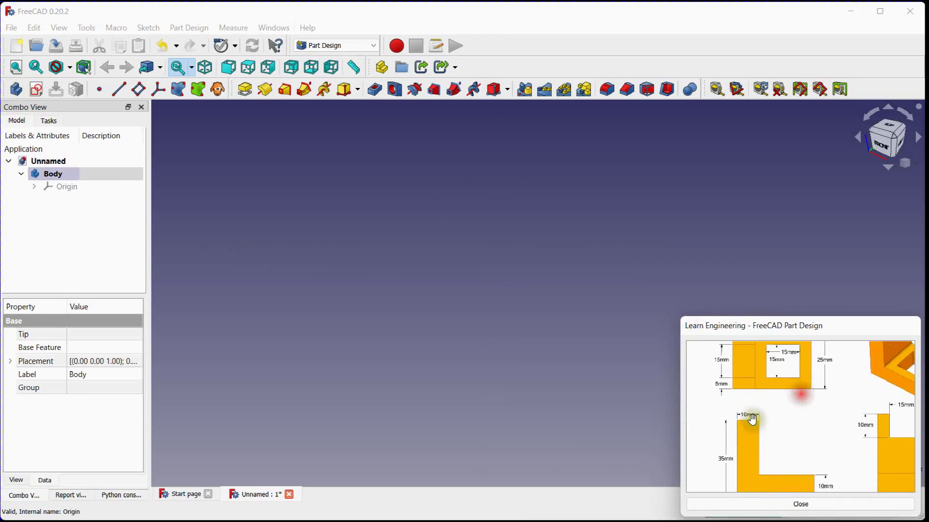
scroll(746, 420, up, 1)
mouse_move(745, 444)
mouse_down()
mouse_move(788, 388)
mouse_move(779, 386)
mouse_up()
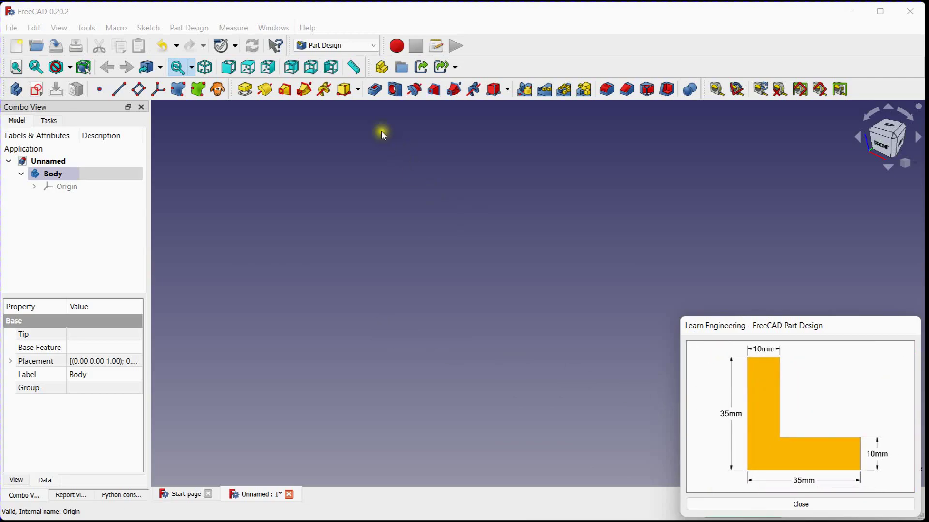
Add an additive box attached to the XY plane
click(349, 90)
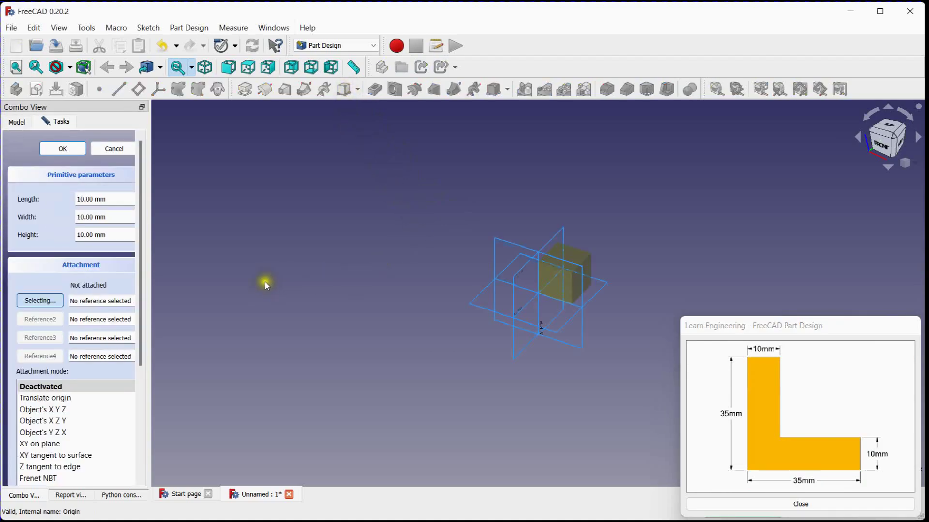
scroll(605, 259, up, 3)
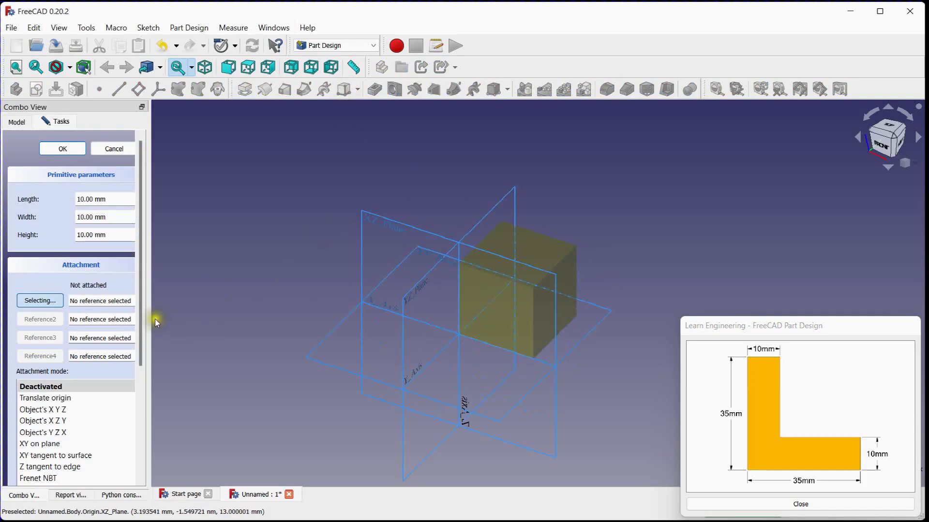
drag(150, 305, 232, 303)
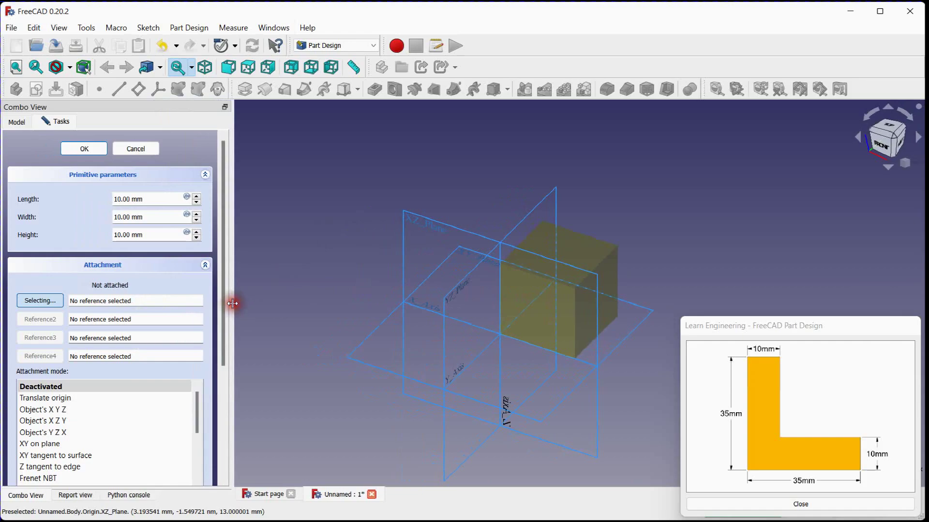
click(43, 301)
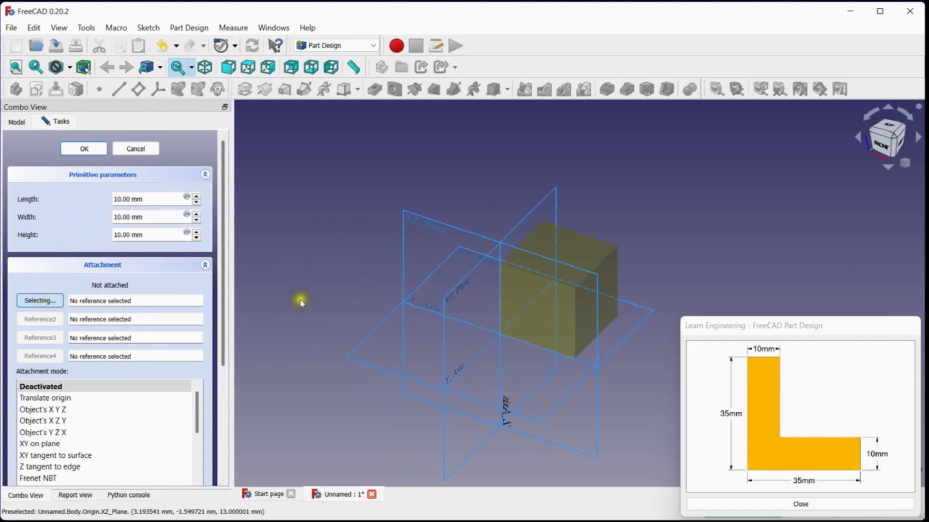
click(363, 358)
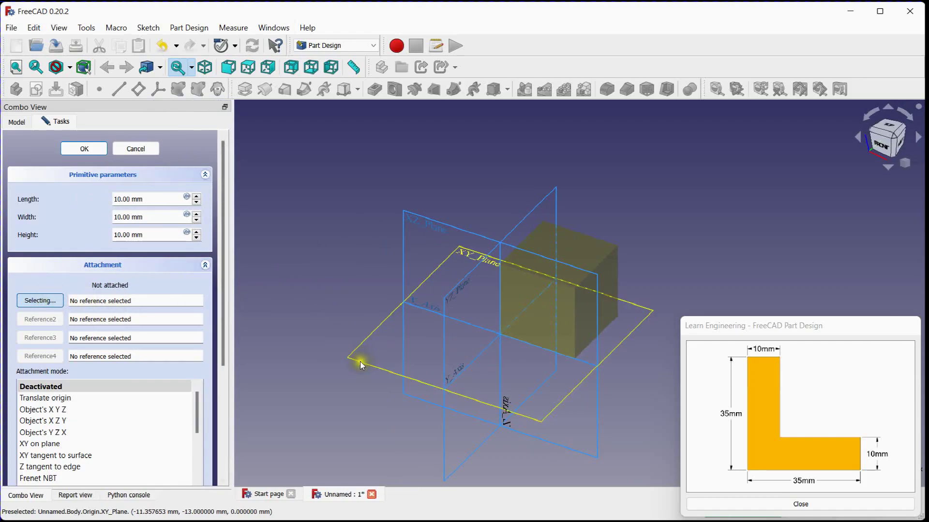
scroll(365, 295, down, 3)
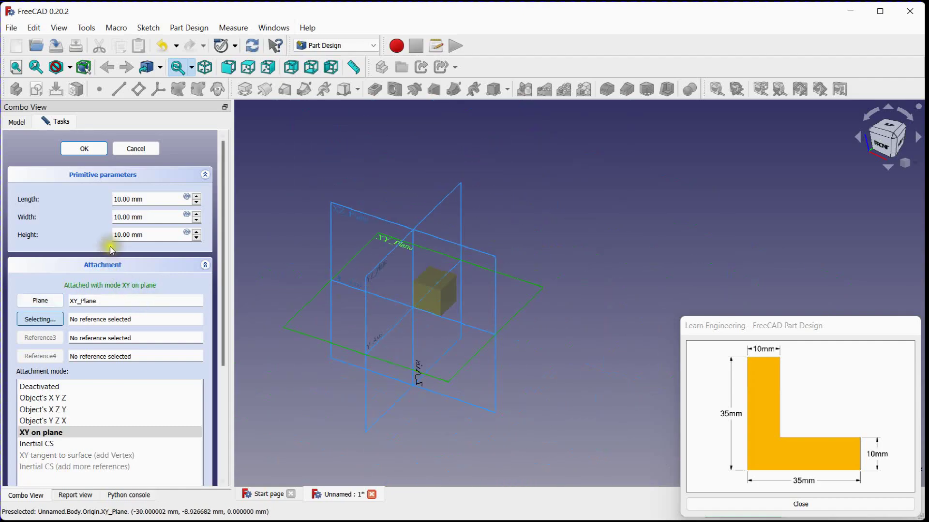
Set the box length to 35 mm and width to 25 mm
click(149, 199)
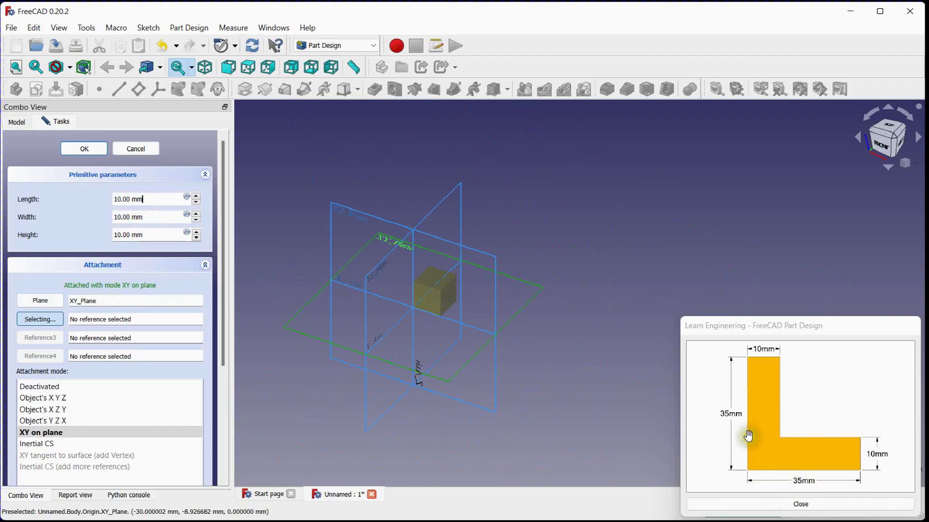
scroll(156, 199, up, 1)
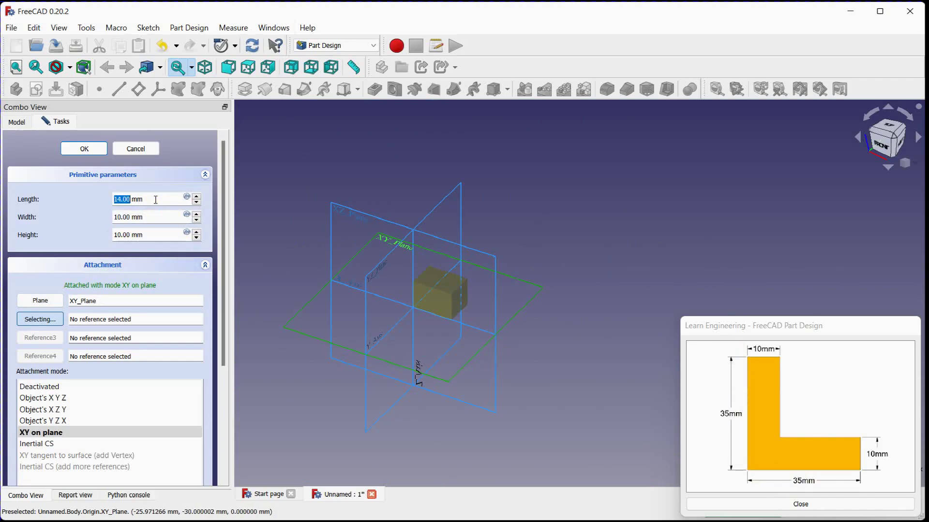
scroll(156, 199, up, 5)
scroll(155, 200, up, 7)
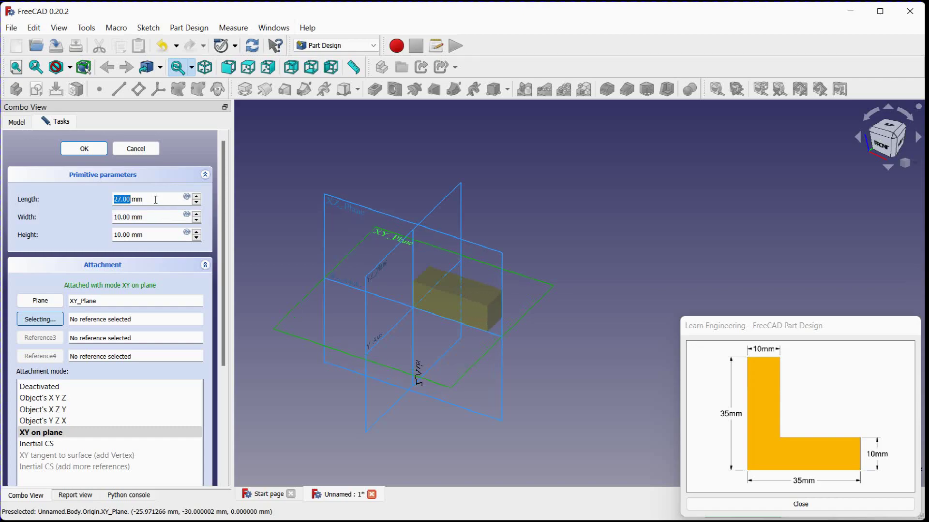
scroll(156, 200, up, 2)
scroll(155, 200, up, 2)
scroll(156, 200, up, 2)
scroll(156, 200, up, 2)
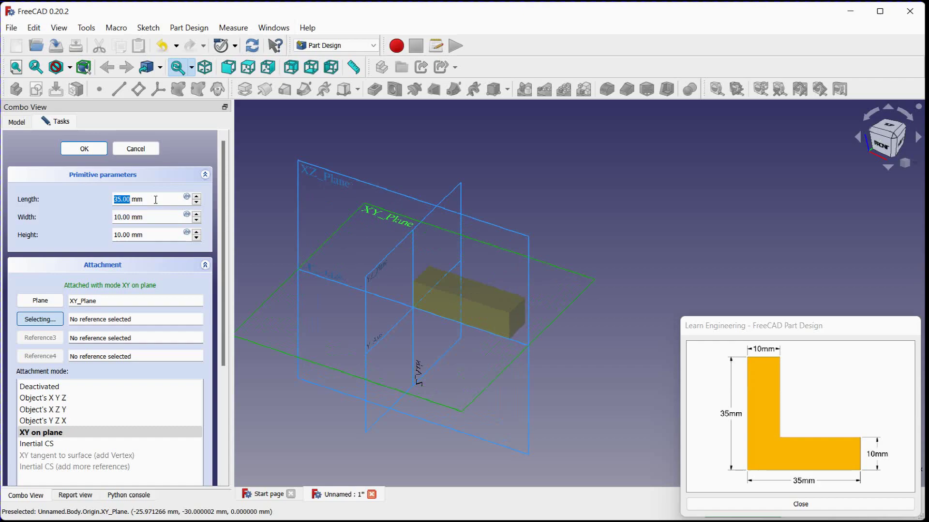
click(152, 216)
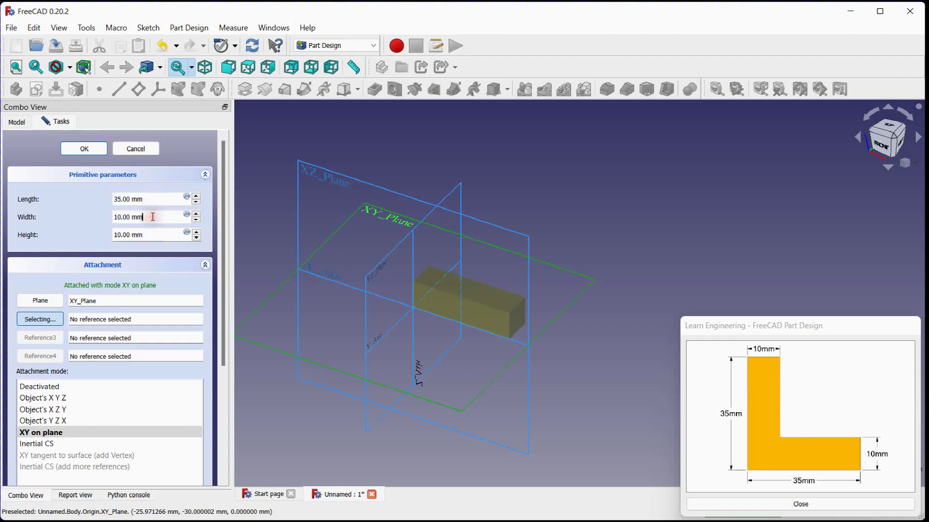
Check the reference top view, then confirm the 35 × 25 × 10 mm base box
drag(804, 402, 798, 444)
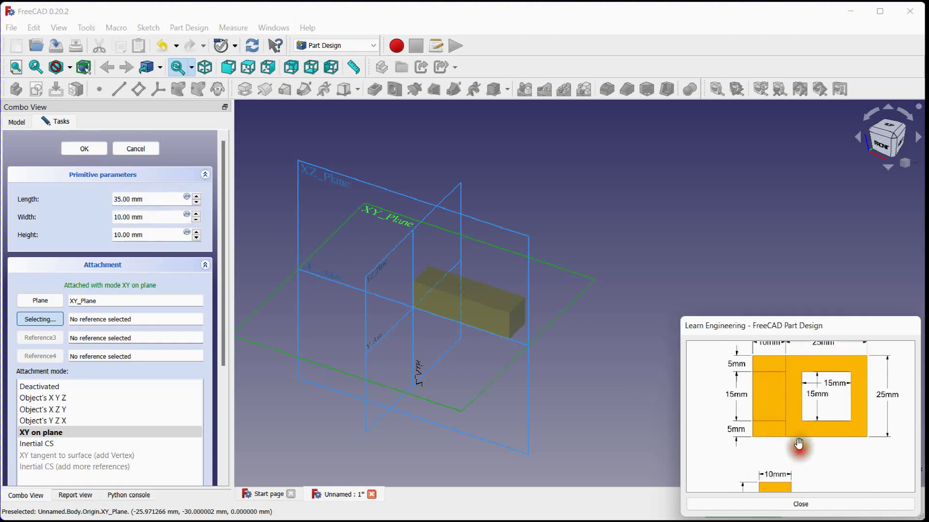
drag(859, 414, 860, 440)
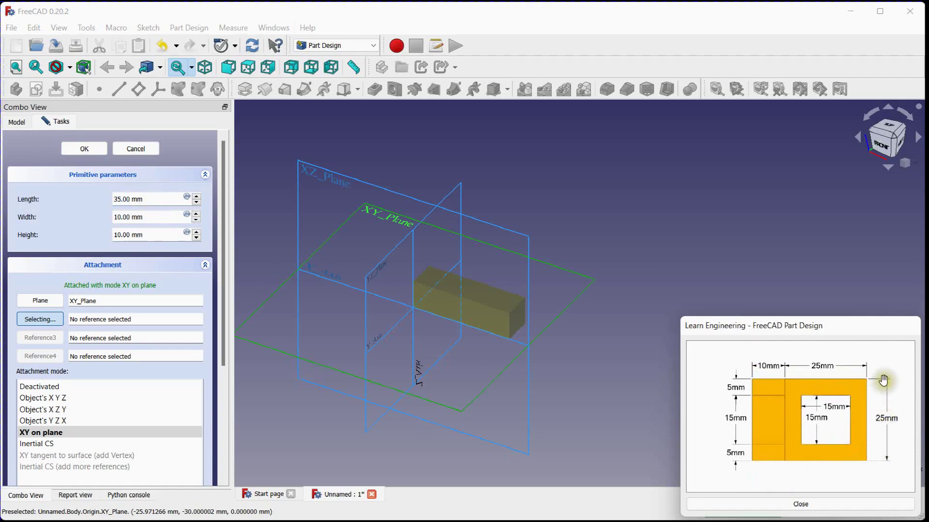
scroll(149, 216, up, 4)
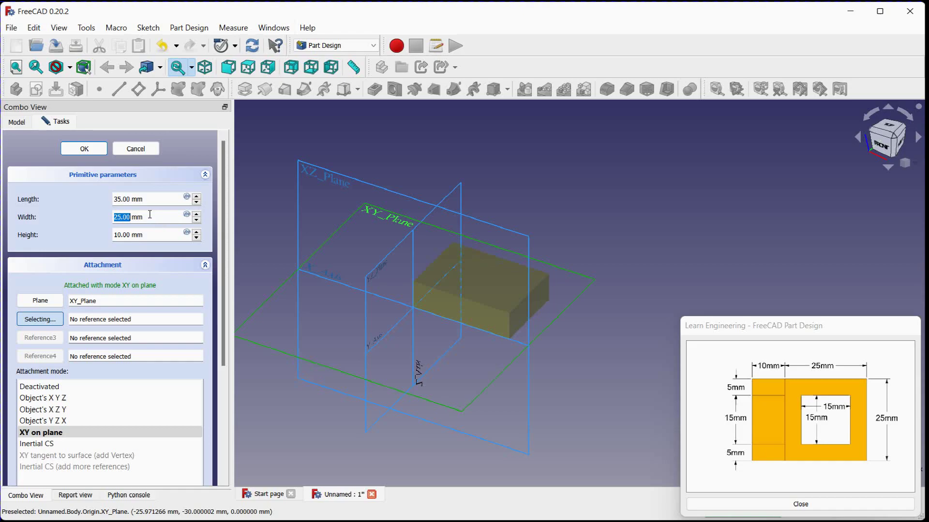
click(78, 149)
mouse_move(398, 233)
middle_down()
mouse_move(381, 243)
mouse_move(404, 253)
middle_up()
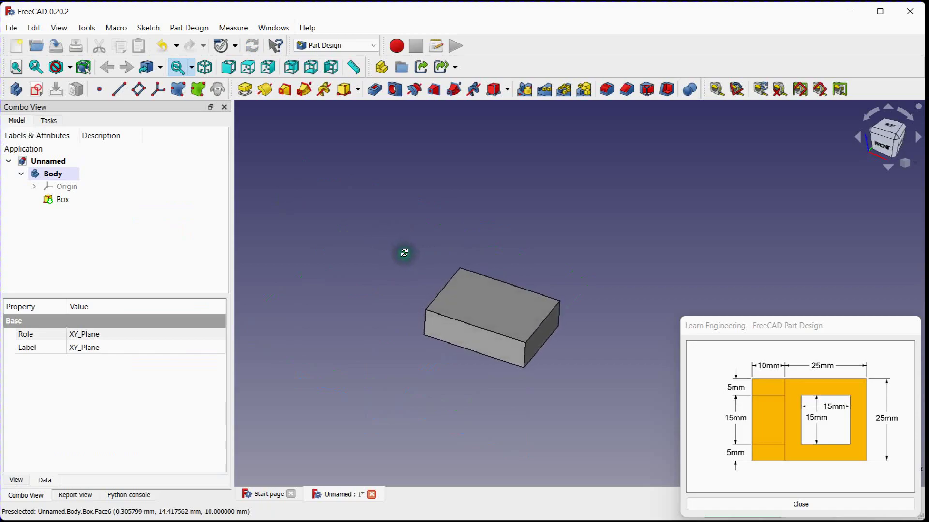
Add a second additive box on the XY plane and raise its height to 35 mm
click(342, 89)
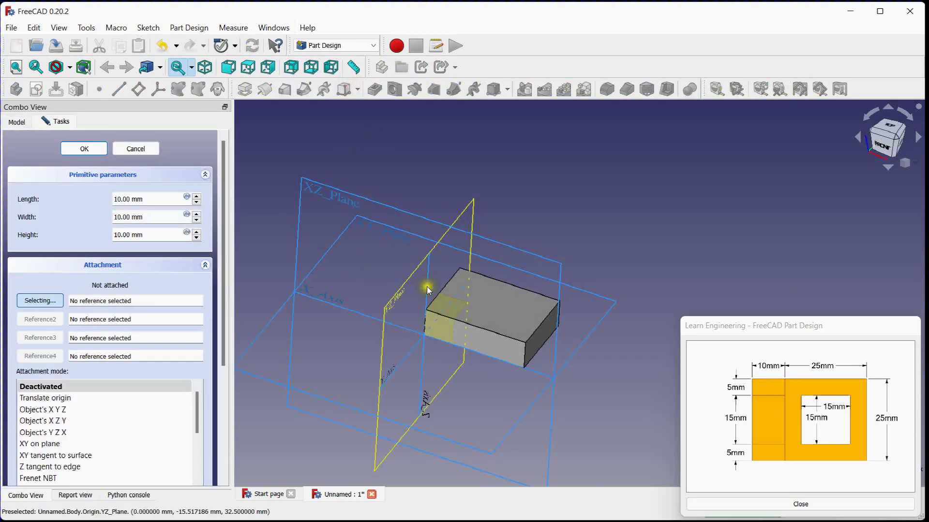
middle_drag(411, 350, 423, 341)
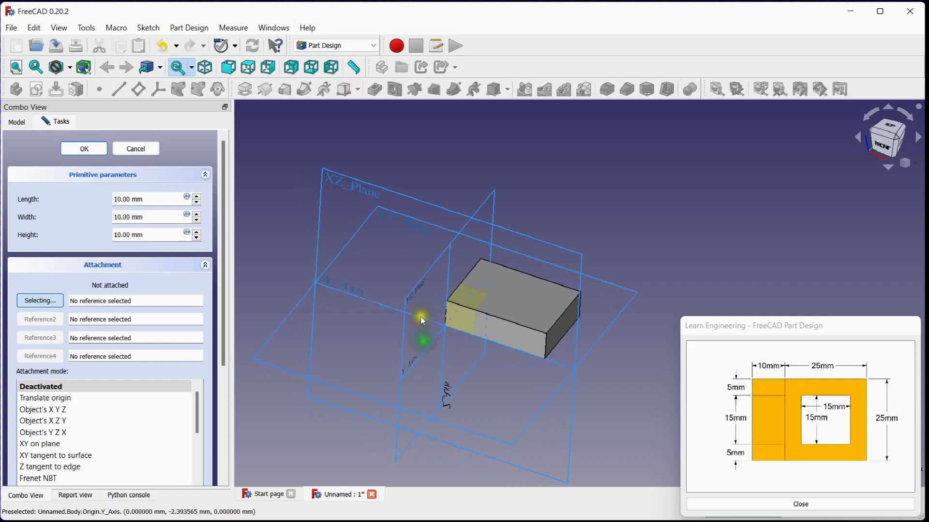
click(401, 219)
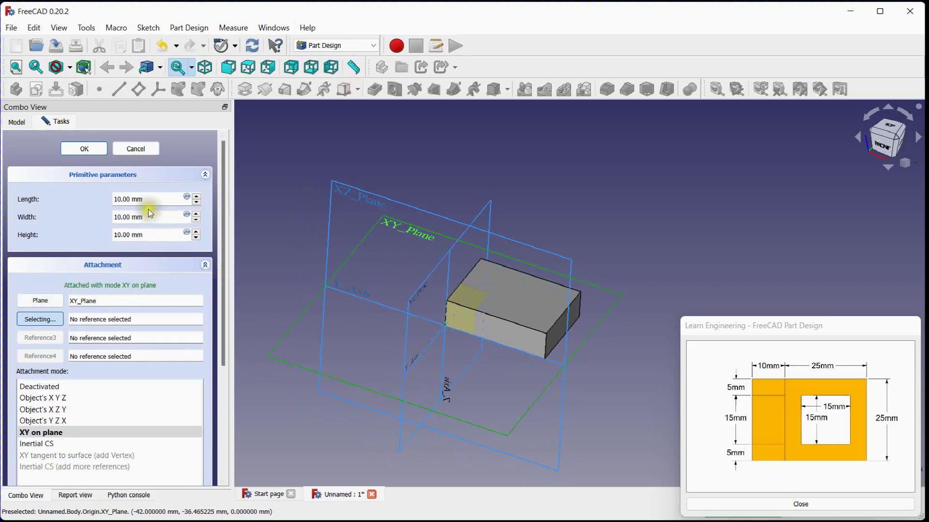
scroll(143, 235, up, 4)
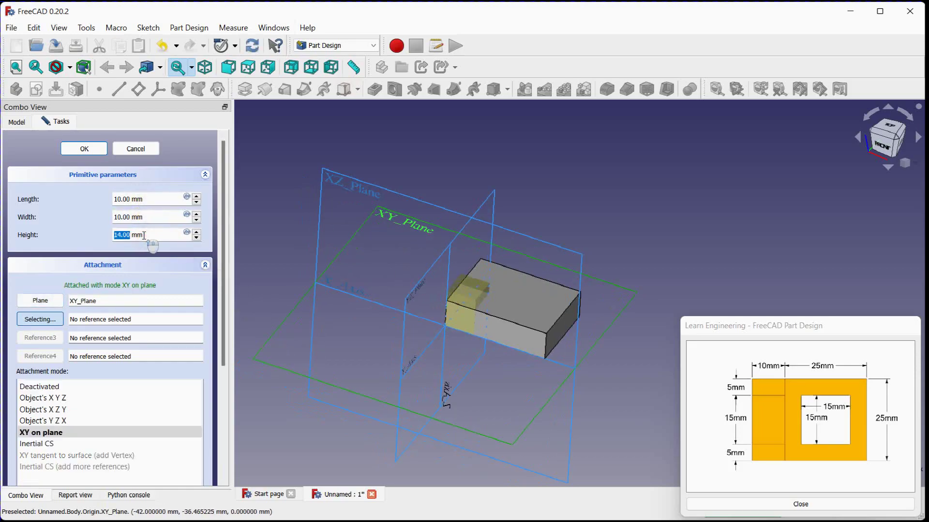
scroll(144, 235, up, 4)
scroll(144, 236, up, 4)
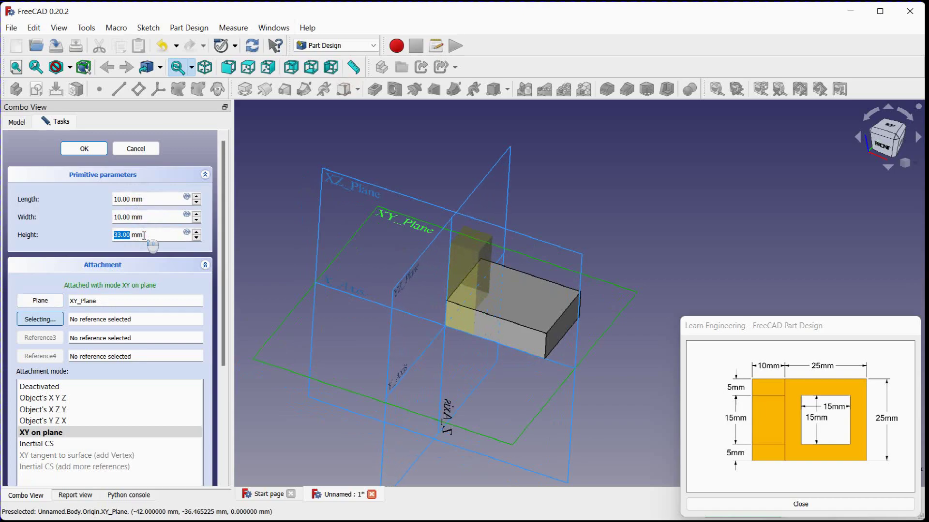
scroll(144, 235, up, 1)
scroll(143, 236, up, 1)
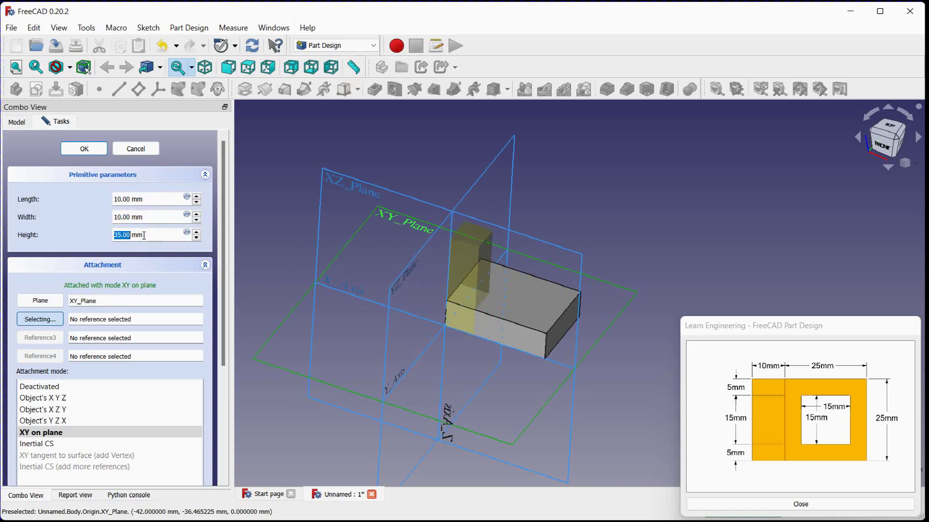
Check the reference drawing, then set the upright box width to 25 mm
click(793, 407)
scroll(794, 406, down, 2)
scroll(783, 422, down, 2)
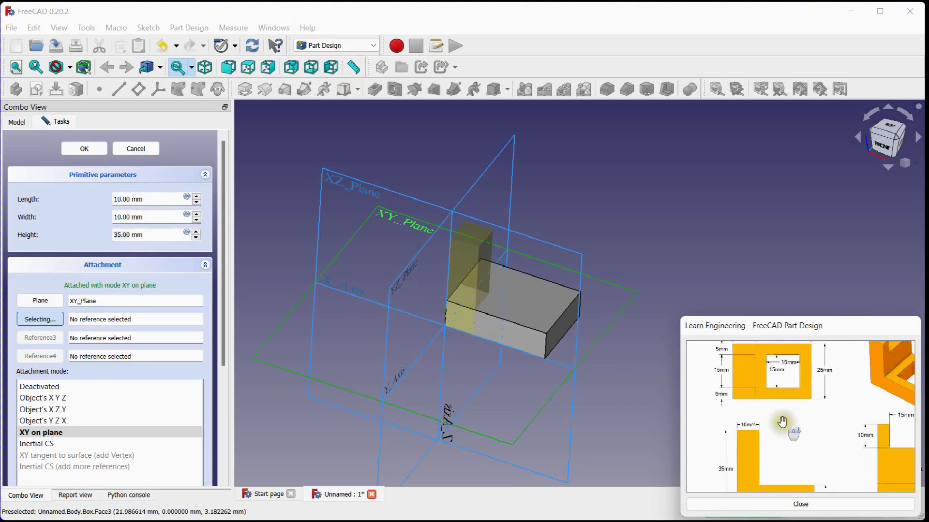
scroll(782, 422, up, 1)
scroll(774, 426, up, 1)
scroll(769, 407, up, 1)
scroll(795, 417, up, 1)
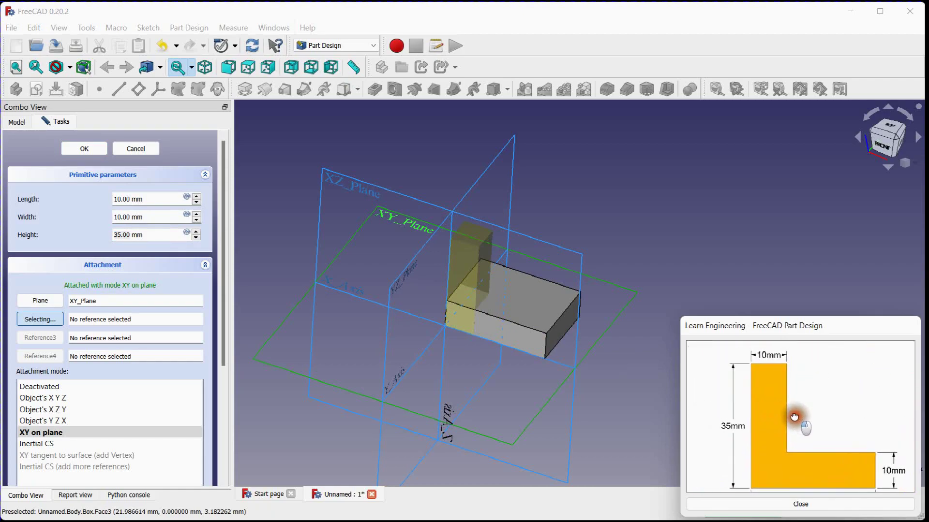
click(142, 216)
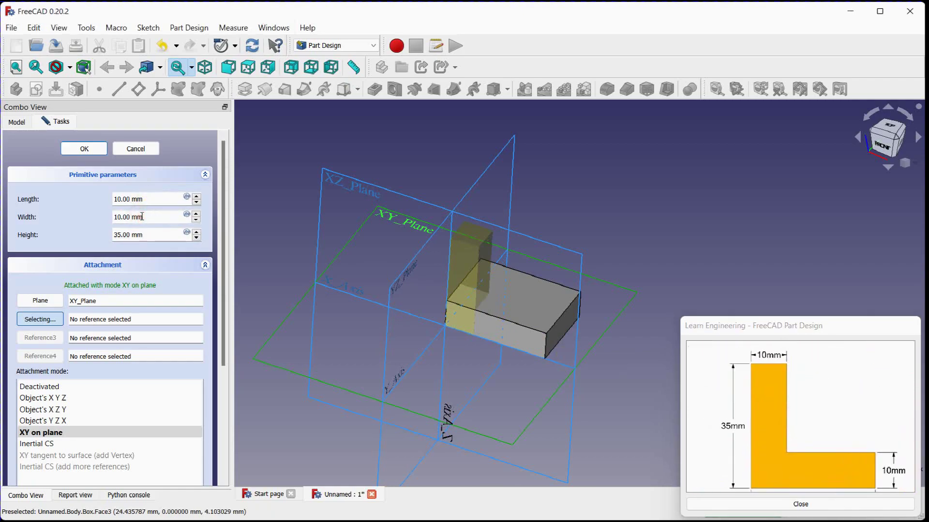
scroll(143, 217, up, 2)
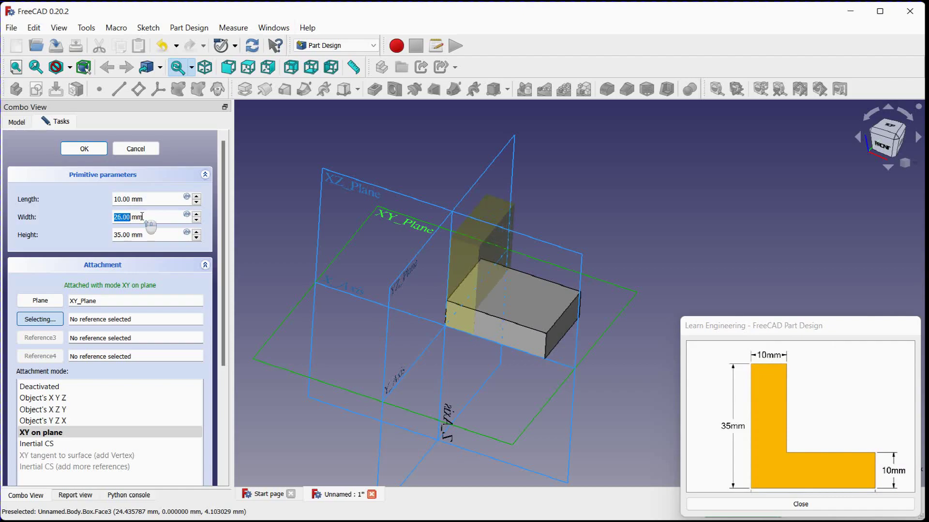
Zoom the reference drawing to verify the upright leg's 10 × 25 × 35 mm dimensions
click(800, 416)
scroll(800, 416, down, 1)
scroll(793, 387, down, 2)
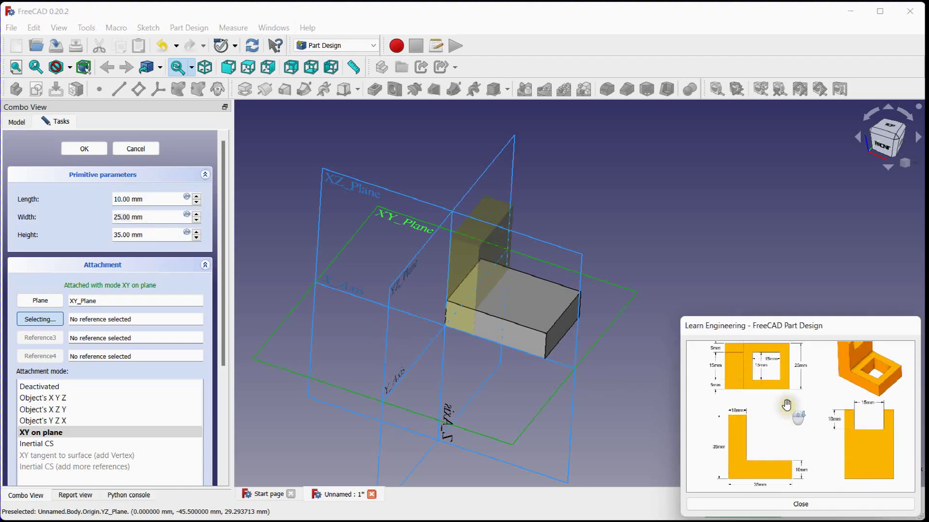
scroll(754, 382, down, 2)
scroll(738, 411, up, 2)
scroll(738, 447, up, 1)
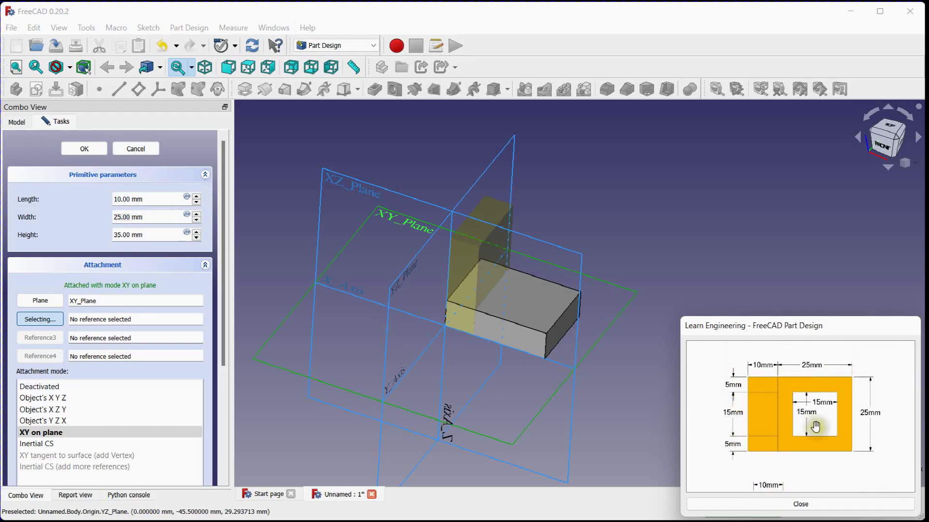
scroll(816, 426, down, 1)
scroll(773, 449, down, 1)
scroll(781, 421, up, 1)
scroll(813, 405, up, 1)
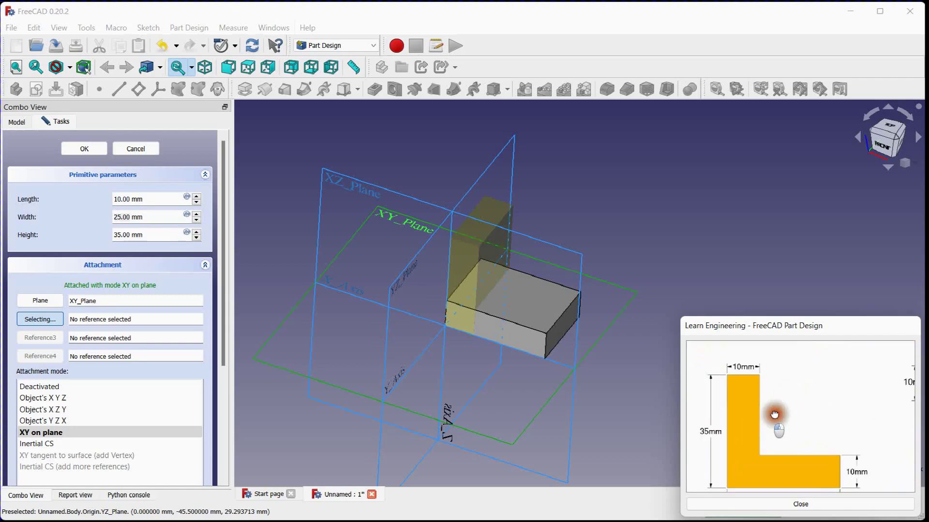
scroll(829, 411, up, 1)
scroll(807, 405, up, 1)
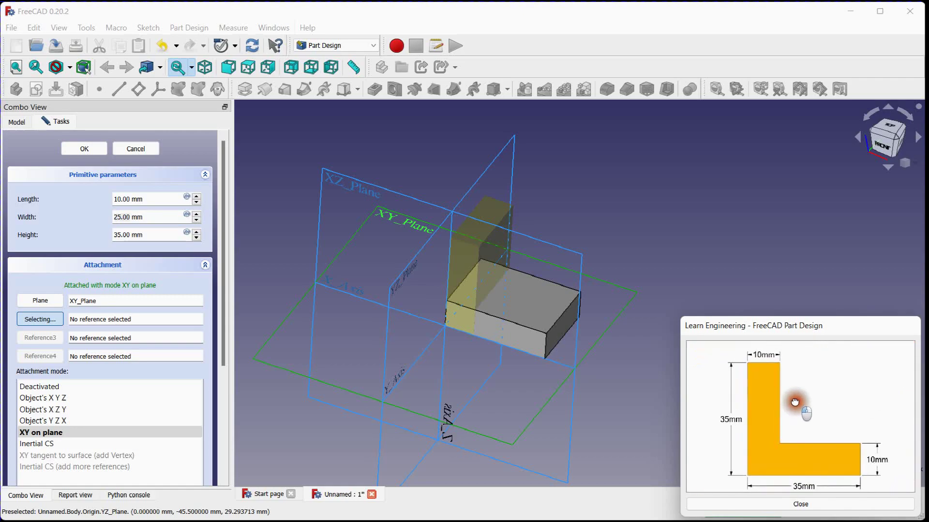
Finish the upright box and set Box001's Refine property to true
click(83, 151)
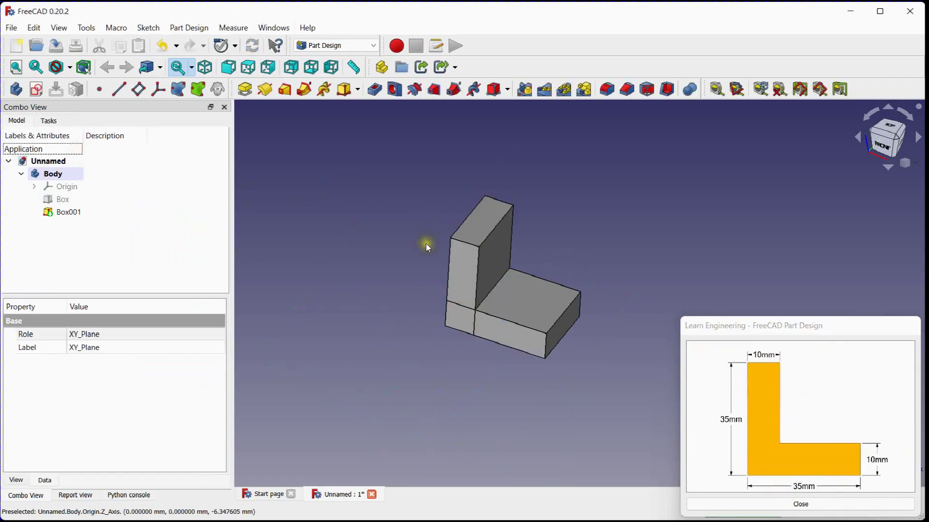
middle_drag(428, 247, 410, 241)
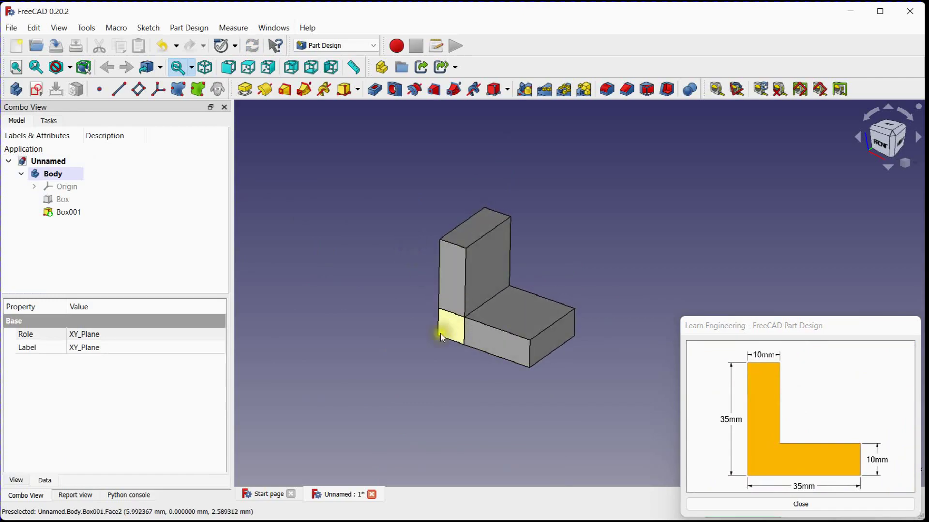
click(69, 214)
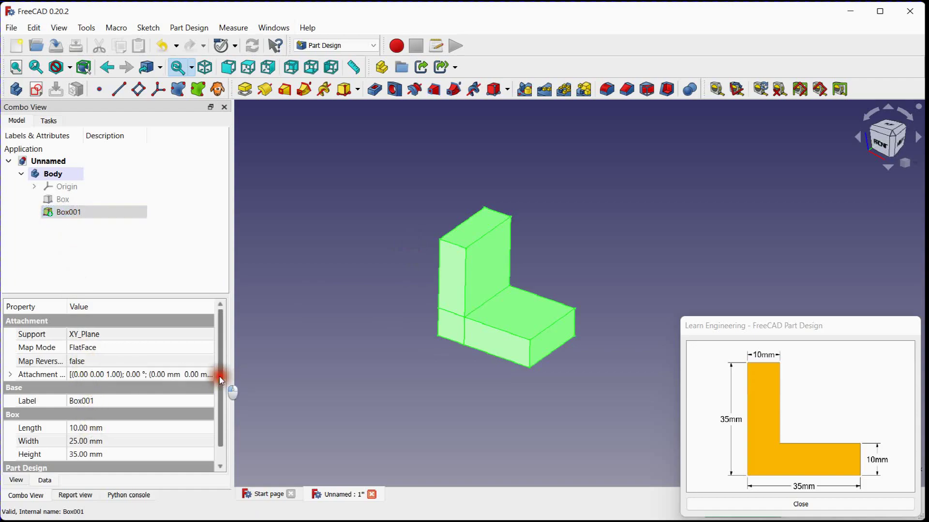
drag(220, 376, 220, 413)
click(88, 466)
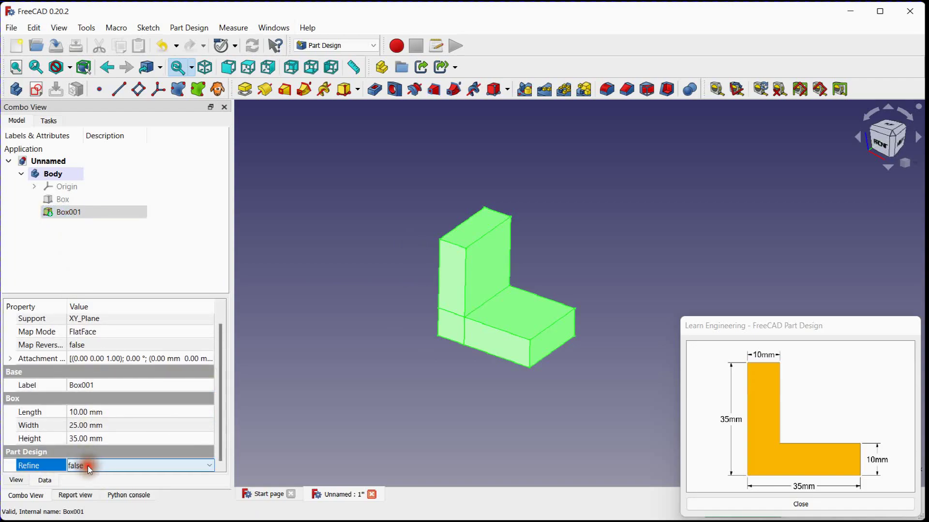
click(86, 485)
Deselect Box001 and pan the view to frame the L-bracket
click(369, 340)
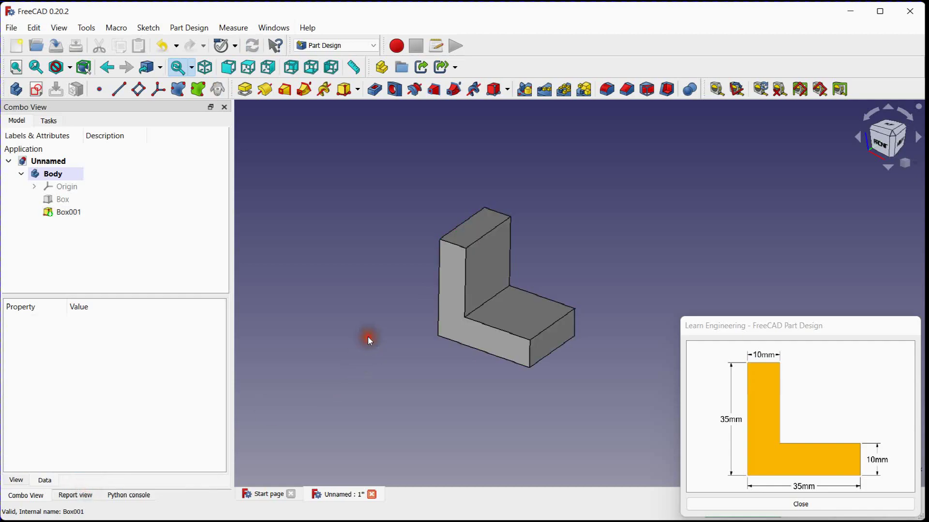
scroll(380, 310, up, 1)
scroll(400, 297, up, 2)
middle_drag(400, 297, 306, 293)
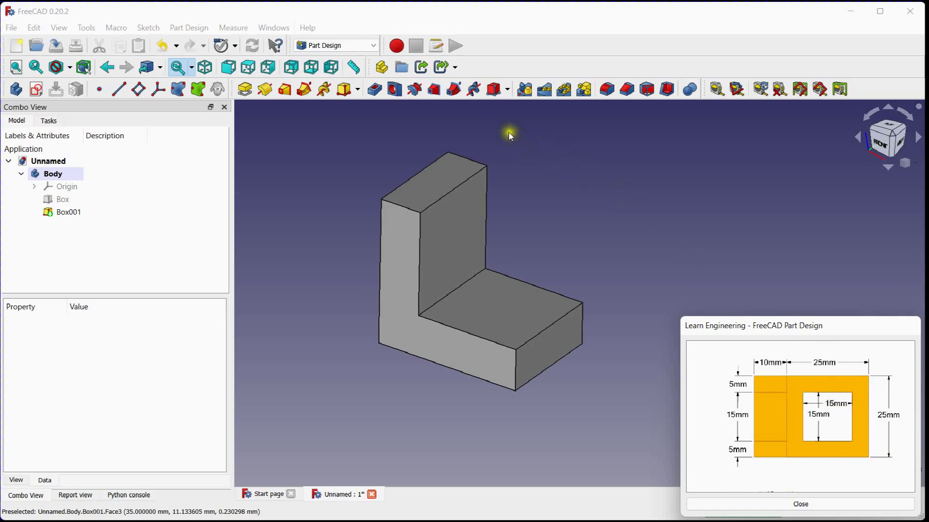
Create a 15 × 15 × 10 mm subtractive box attached to the XY plane
click(493, 89)
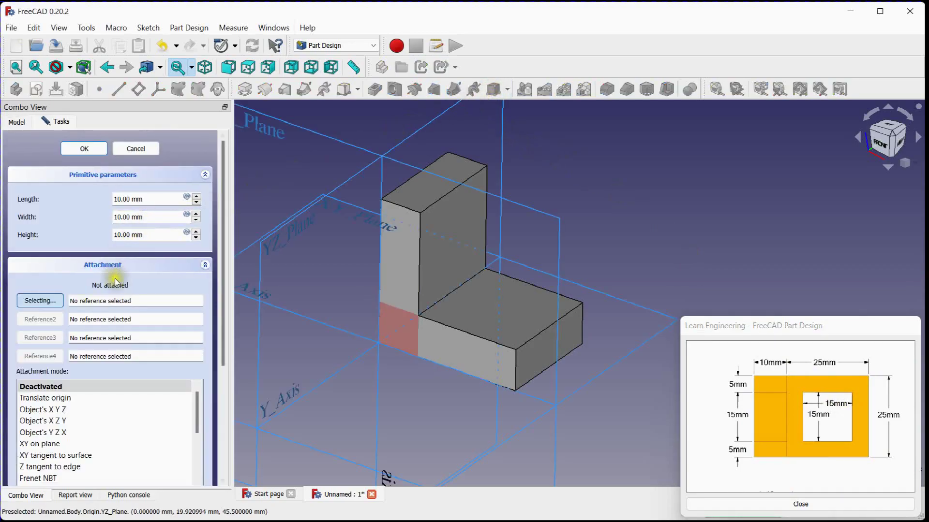
click(640, 307)
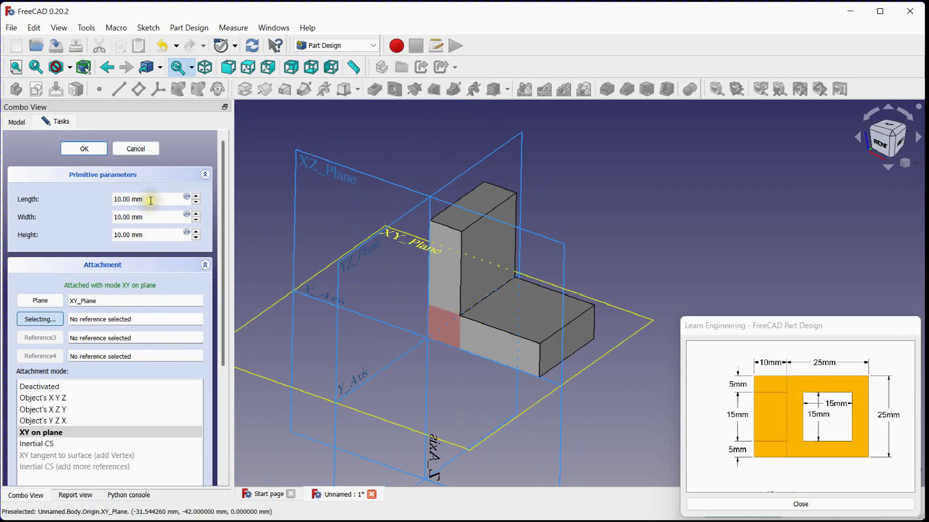
scroll(151, 200, up, 1)
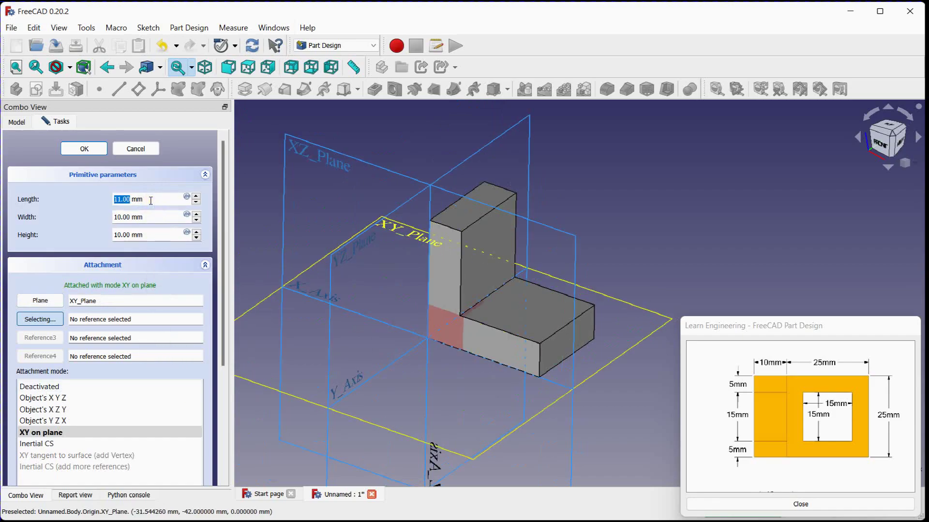
scroll(151, 200, up, 4)
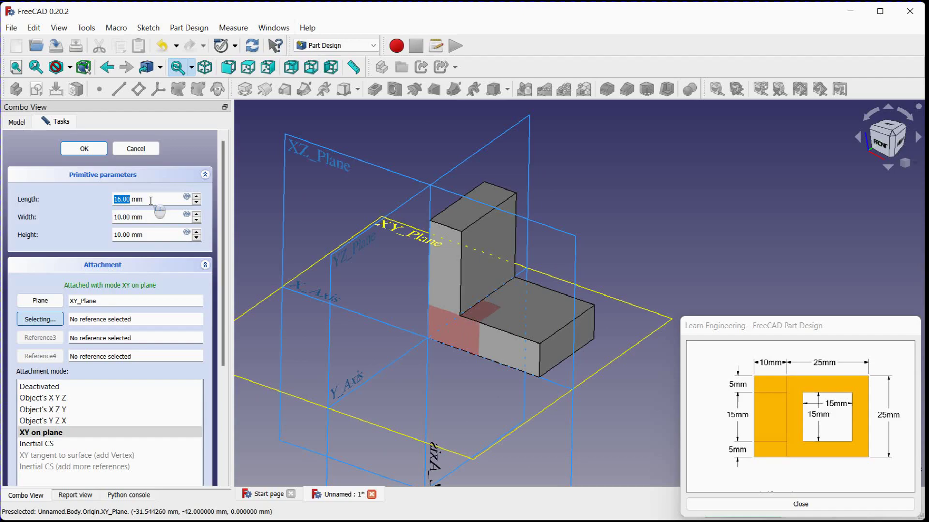
scroll(146, 217, up, 1)
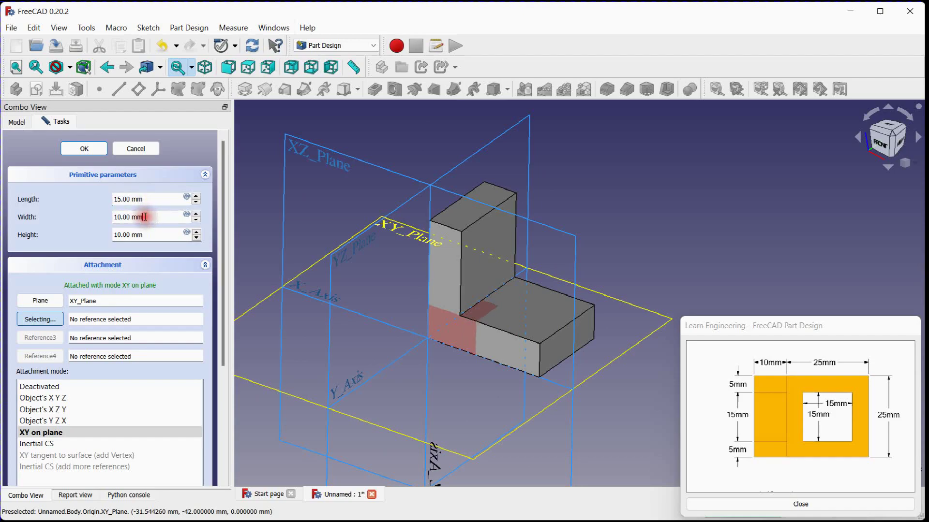
scroll(145, 218, up, 2)
text(15)
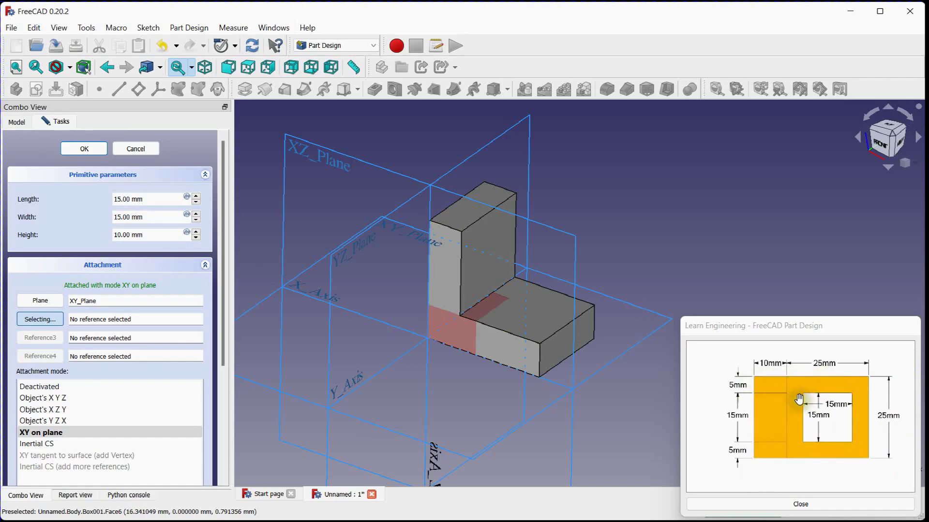
drag(225, 300, 222, 443)
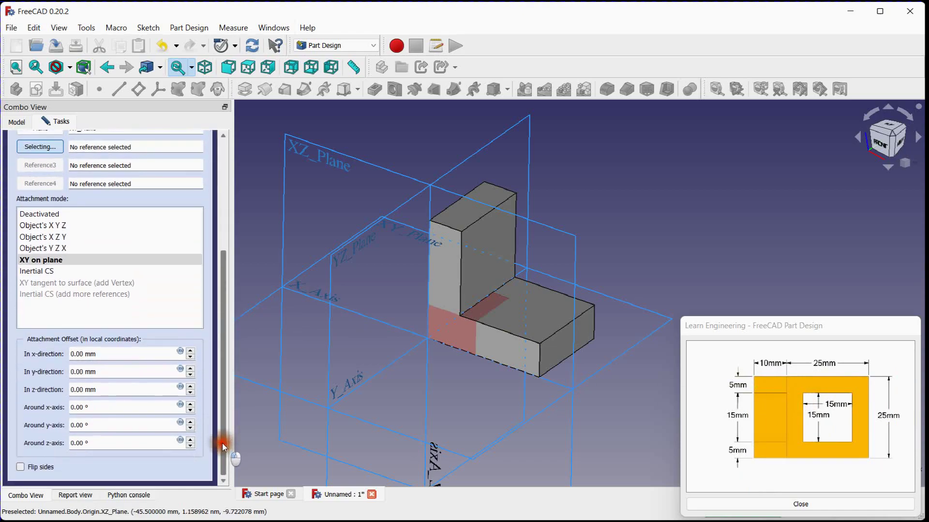
Offset the cutting box 15 mm in x and 5 mm in y, then confirm the pocket
click(114, 353)
scroll(117, 355, up, 3)
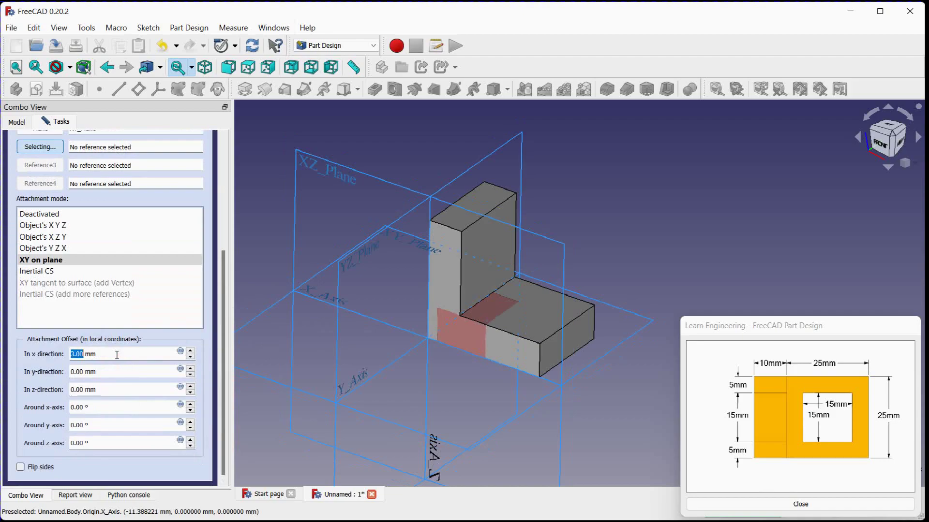
scroll(117, 355, up, 4)
scroll(117, 355, up, 4)
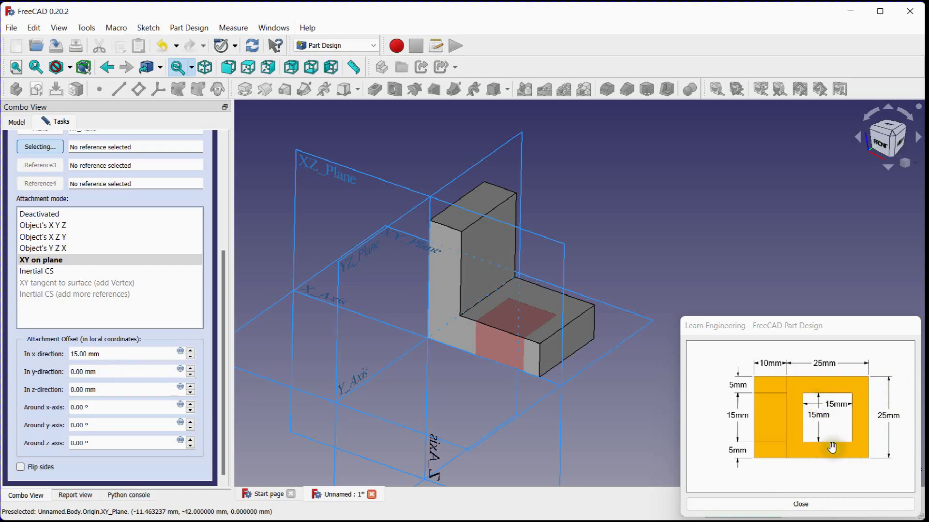
scroll(108, 371, up, 2)
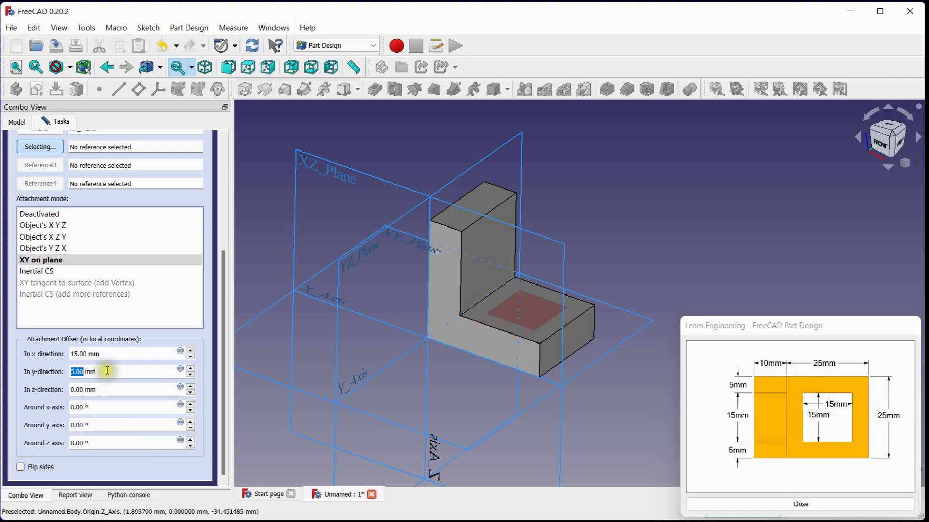
scroll(234, 263, up, 3)
scroll(228, 195, up, 2)
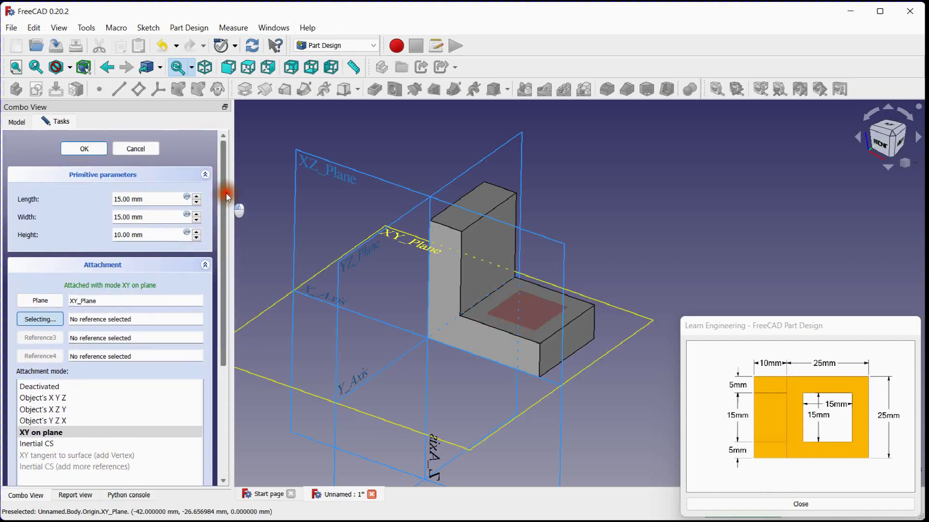
click(65, 148)
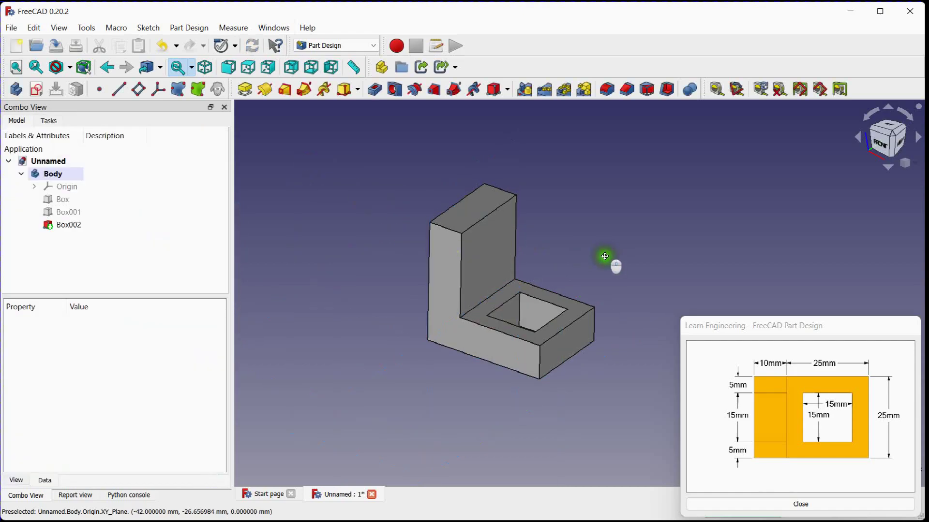
Inspect the new hole and check the reference side view's 15 mm wide, 10 mm deep slot
mouse_move(605, 256)
middle_down()
mouse_move(603, 317)
mouse_move(597, 253)
mouse_move(604, 279)
mouse_move(602, 259)
middle_up()
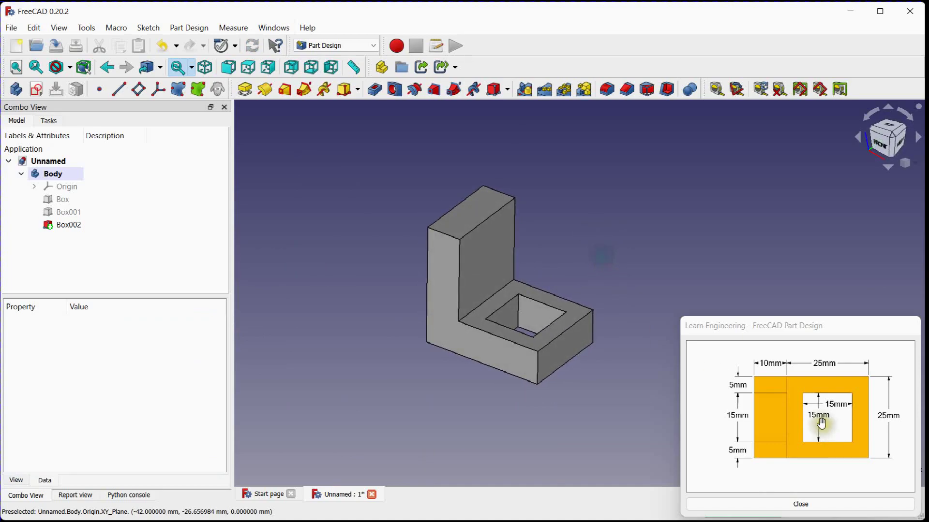
scroll(817, 431, down, 3)
drag(841, 427, 797, 425)
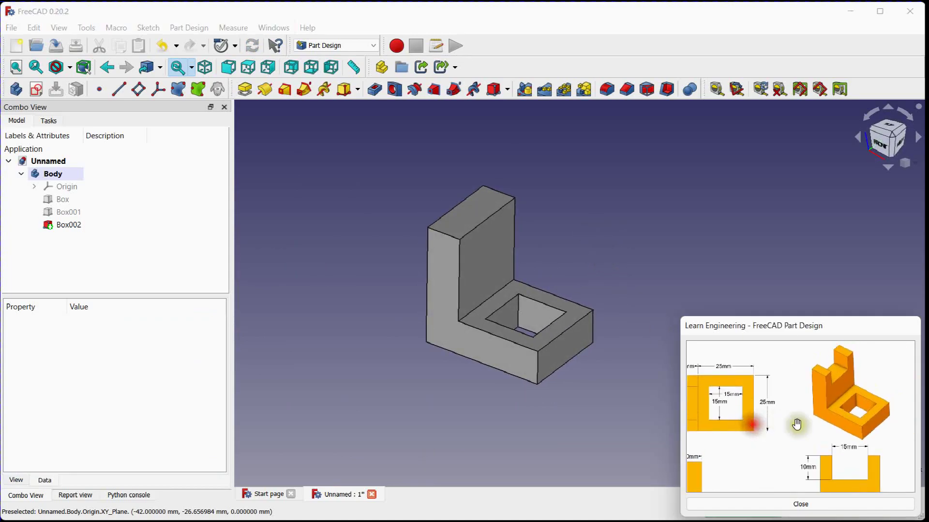
scroll(842, 381, up, 2)
scroll(872, 415, up, 2)
scroll(869, 400, up, 1)
drag(869, 400, 783, 421)
scroll(779, 416, up, 1)
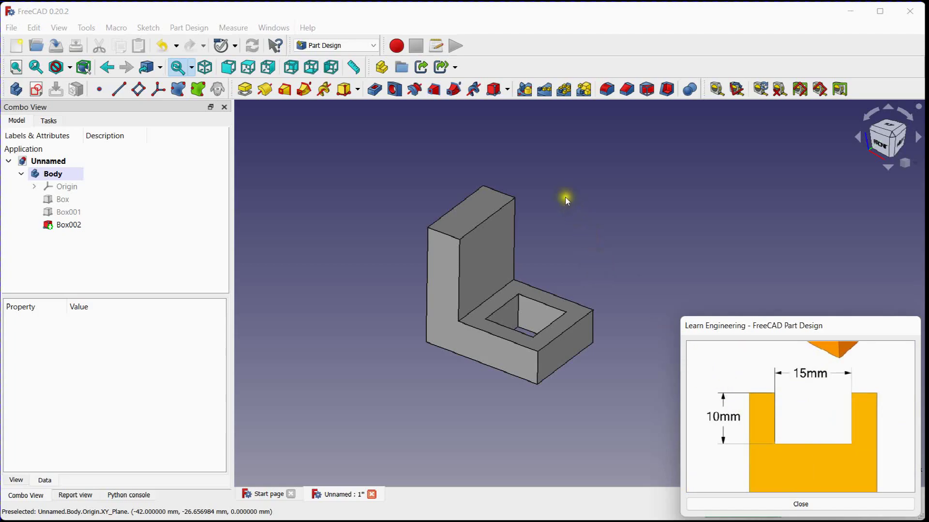
click(507, 89)
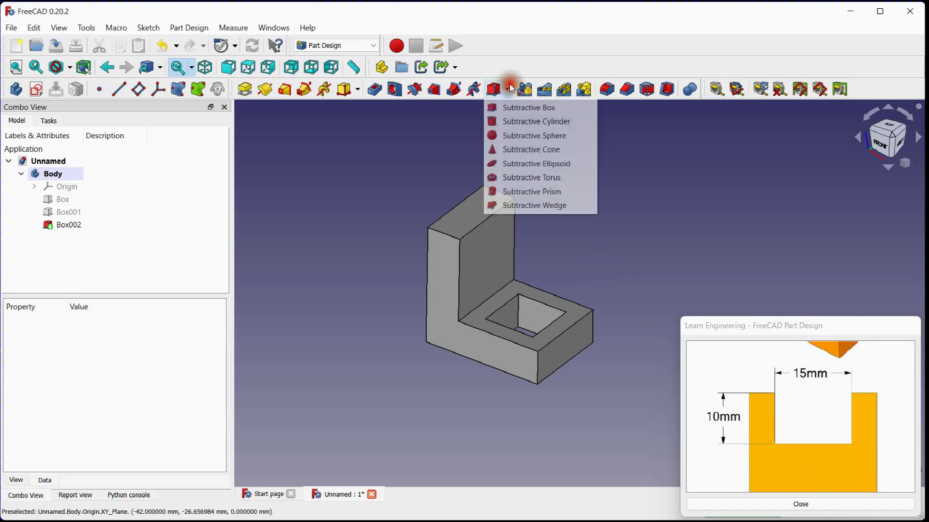
Start a subtractive box on the XY plane and set its width to 15 mm
click(507, 109)
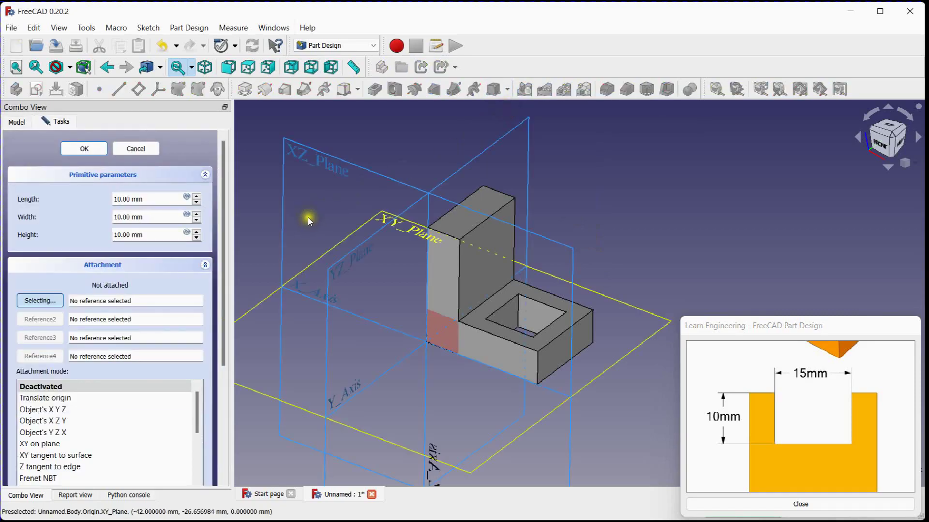
click(298, 276)
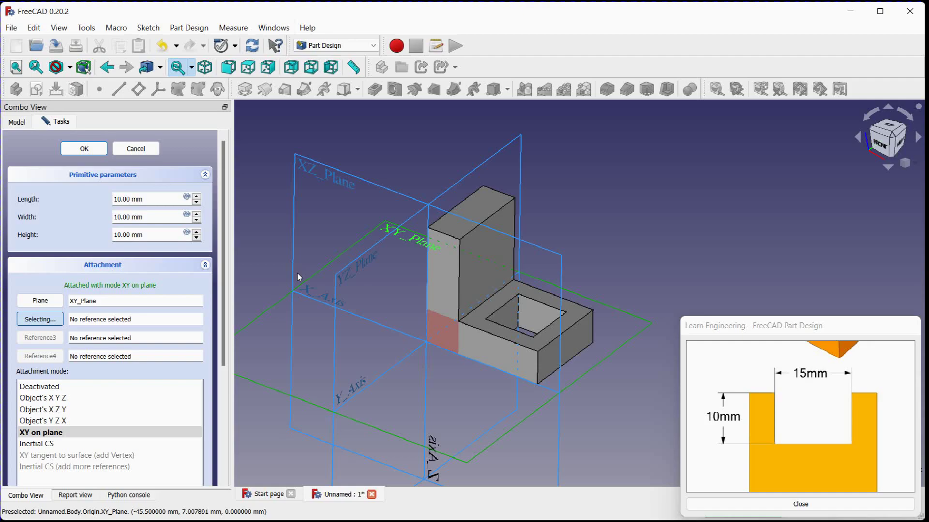
click(138, 215)
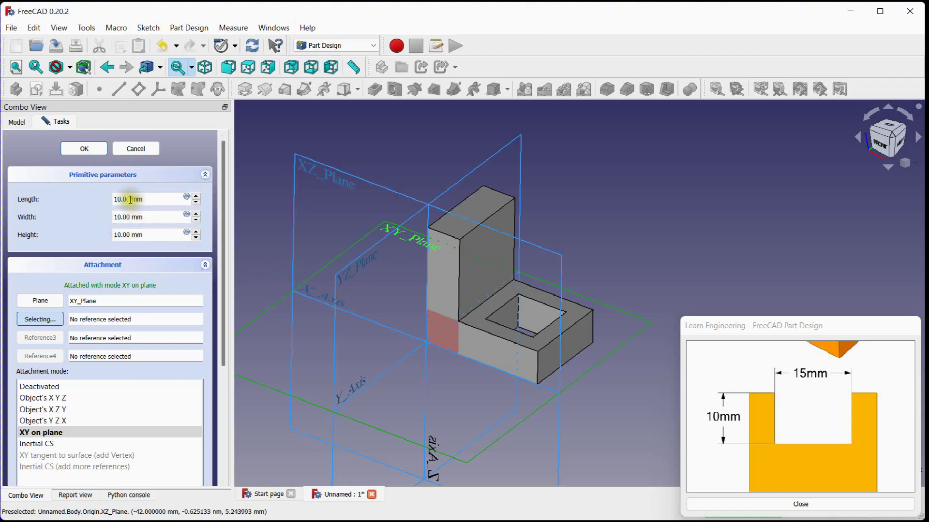
scroll(129, 217, up, 2)
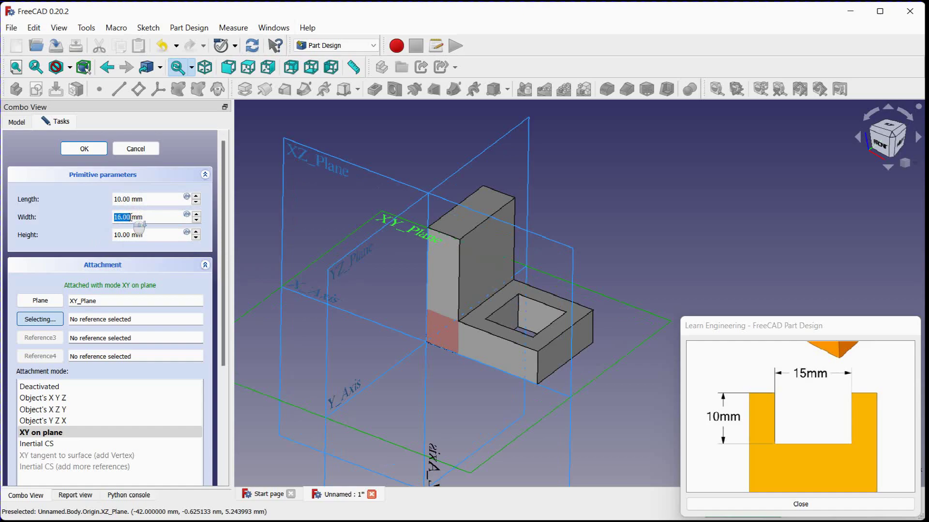
middle_drag(415, 281, 560, 351)
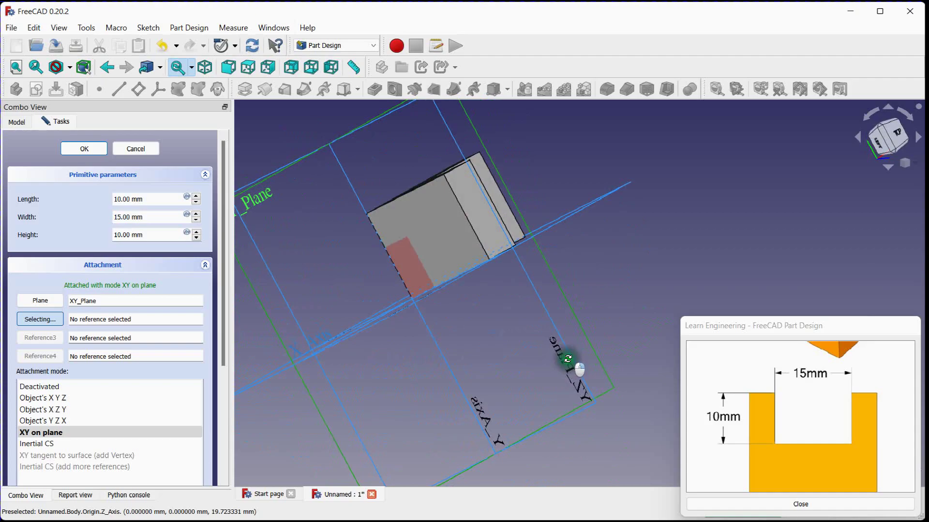
mouse_move(560, 350)
middle_down()
mouse_move(422, 268)
mouse_move(400, 275)
middle_up()
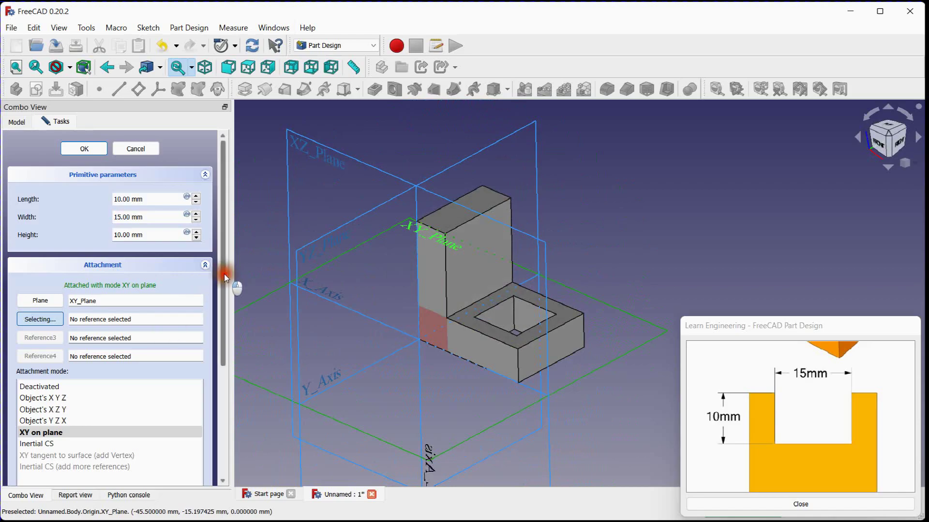
drag(228, 276, 228, 424)
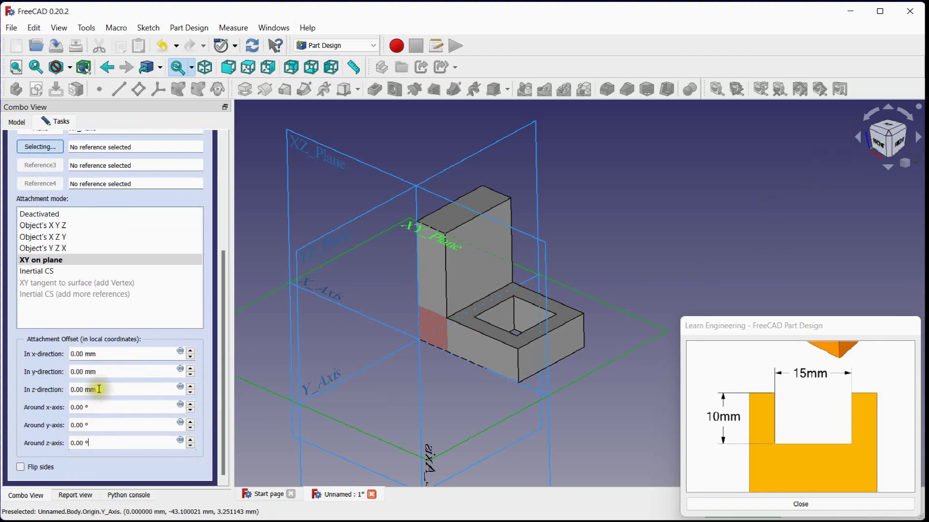
Offset the cutting box 5 mm in y and 25 mm in z to position the slot
scroll(99, 389, up, 6)
scroll(99, 389, up, 4)
scroll(100, 388, up, 6)
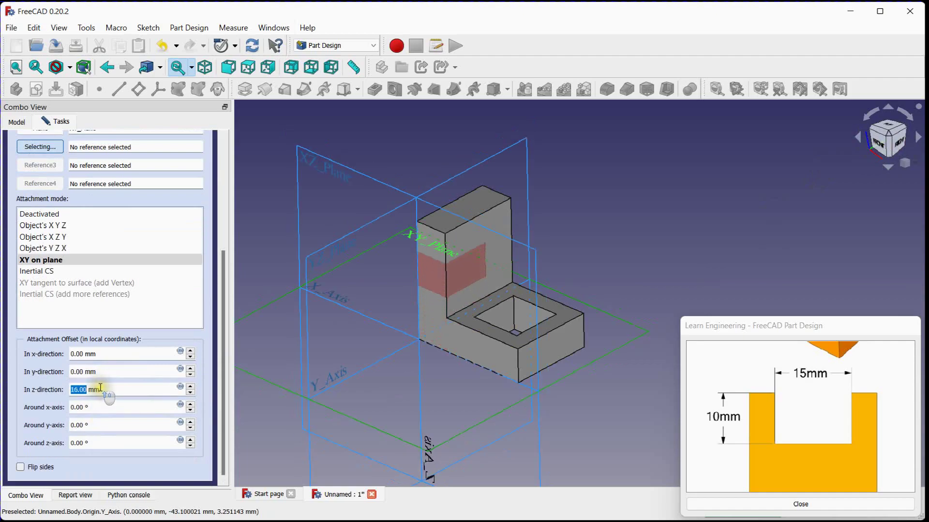
scroll(101, 389, up, 4)
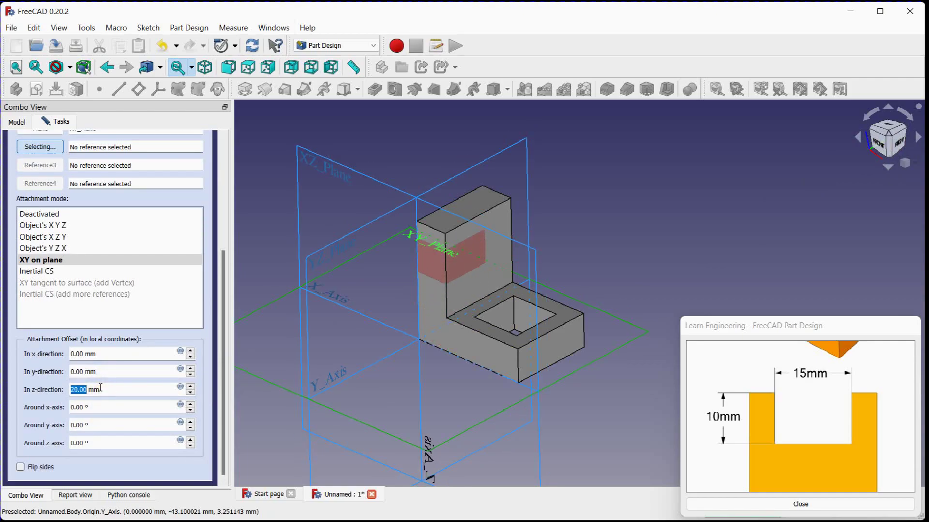
scroll(100, 388, up, 3)
scroll(100, 389, up, 1)
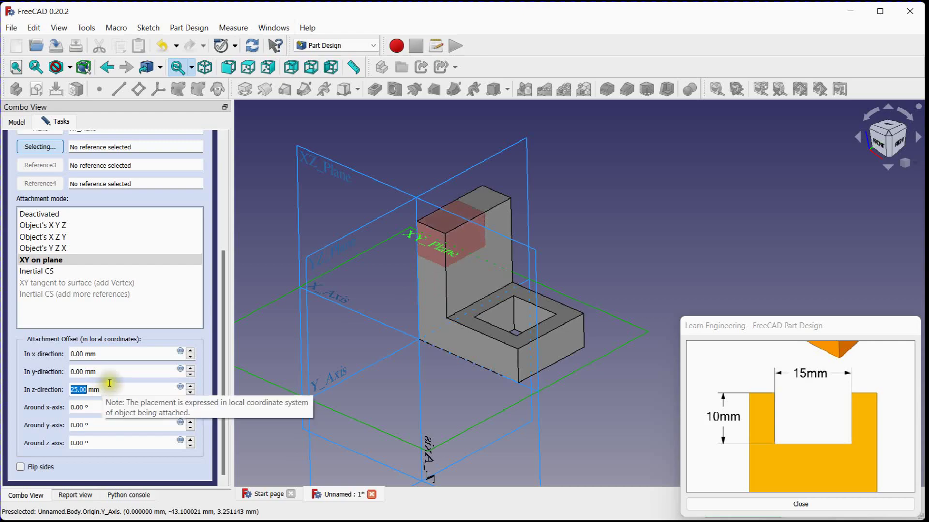
click(112, 368)
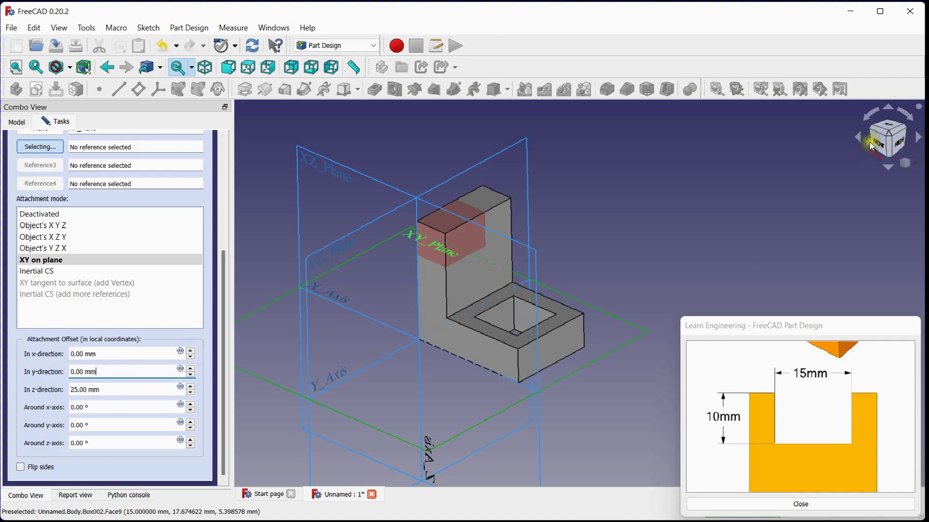
scroll(117, 369, up, 3)
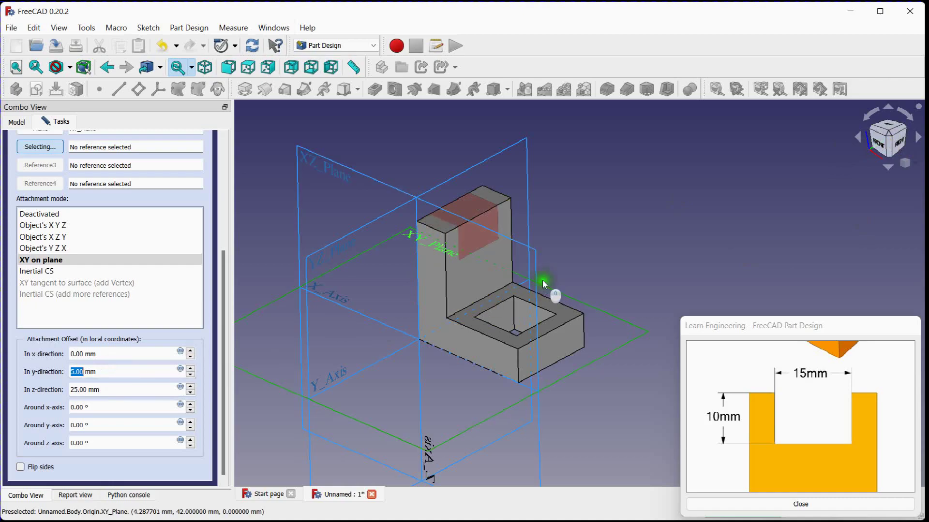
mouse_move(549, 292)
middle_down()
mouse_move(555, 262)
mouse_move(547, 242)
mouse_move(562, 292)
mouse_move(557, 273)
mouse_move(570, 286)
middle_up()
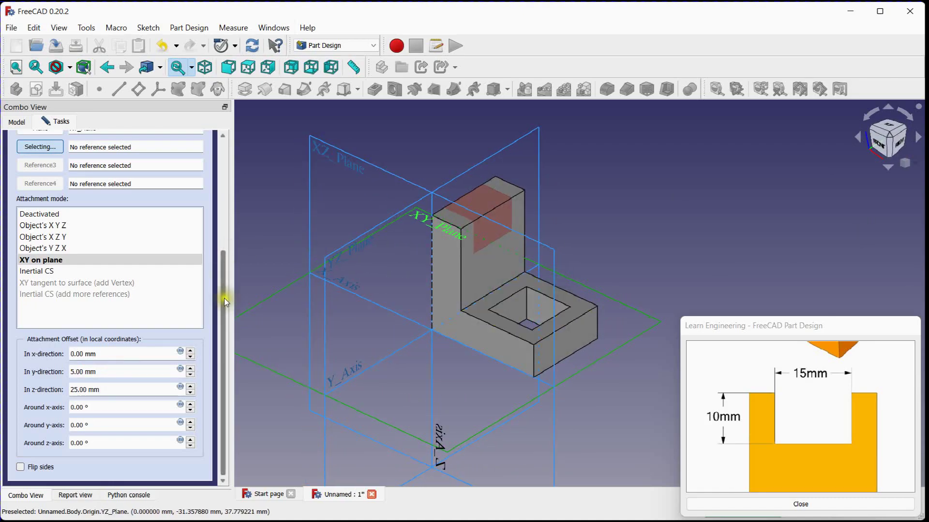
drag(224, 298, 225, 189)
Confirm the upright slot cut and inspect Box003's 10 × 15 × 10 mm properties
click(85, 149)
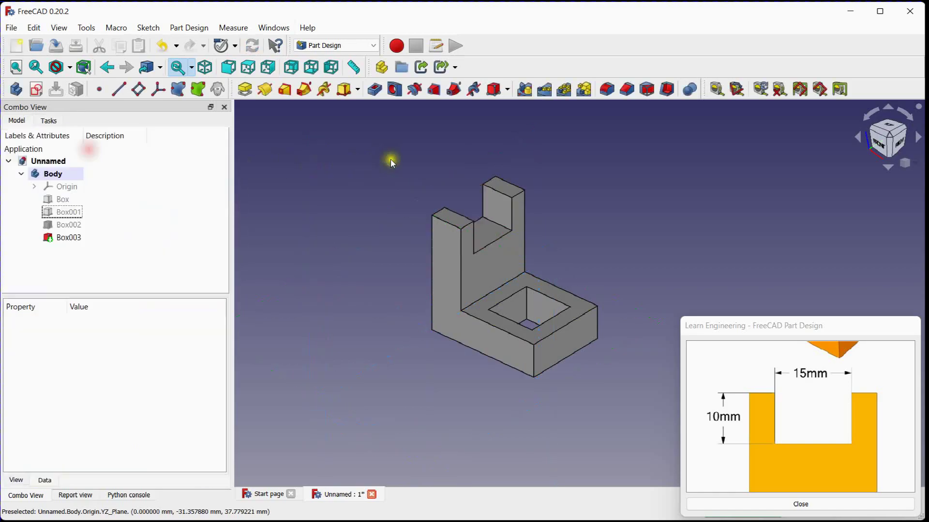
mouse_move(593, 254)
middle_down()
mouse_move(582, 312)
mouse_move(572, 263)
mouse_move(576, 309)
mouse_move(565, 341)
mouse_move(579, 251)
mouse_move(576, 260)
middle_up()
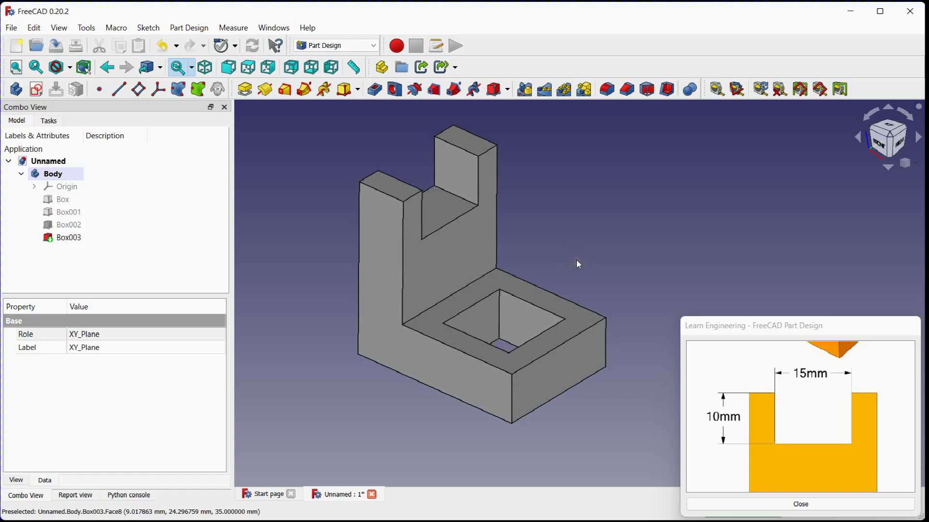
click(323, 386)
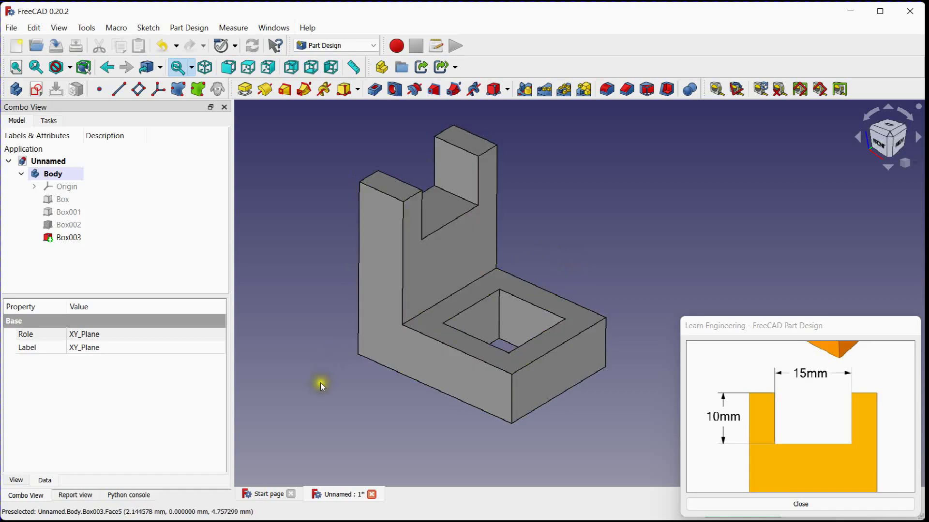
click(68, 237)
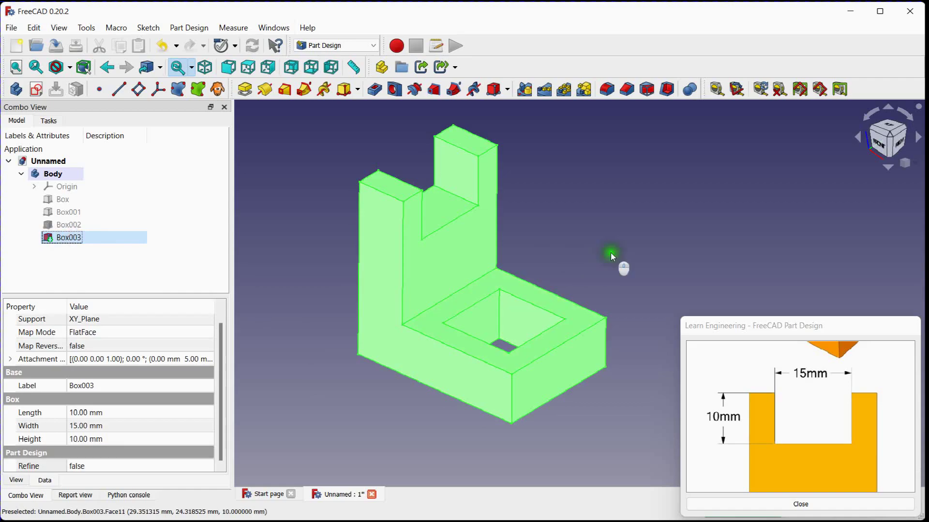
middle_drag(612, 259, 613, 255)
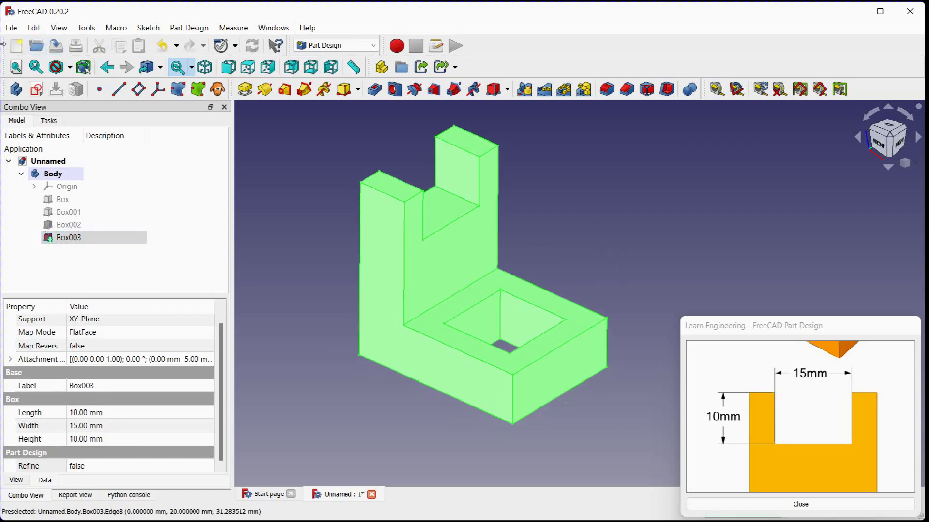
click(11, 28)
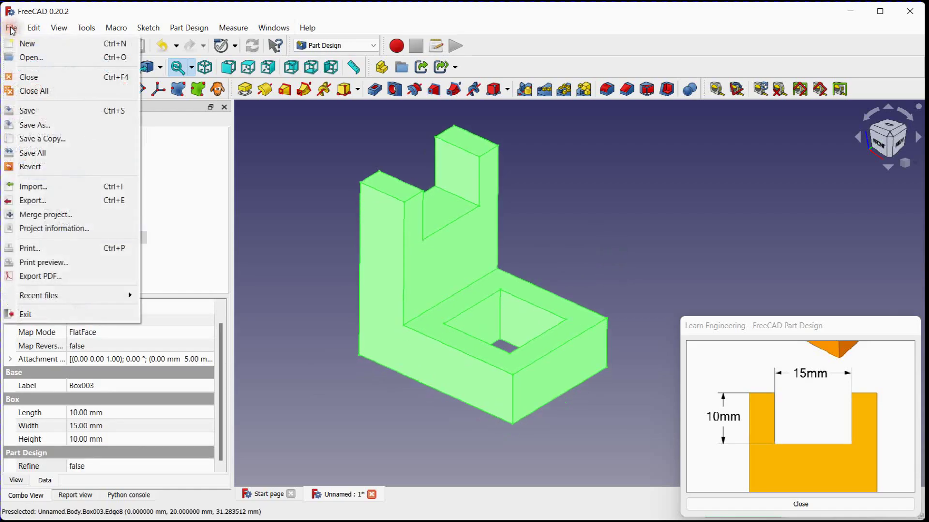
Export the bracket via File > Export as STL Mesh file 'Part' on the Desktop
click(53, 200)
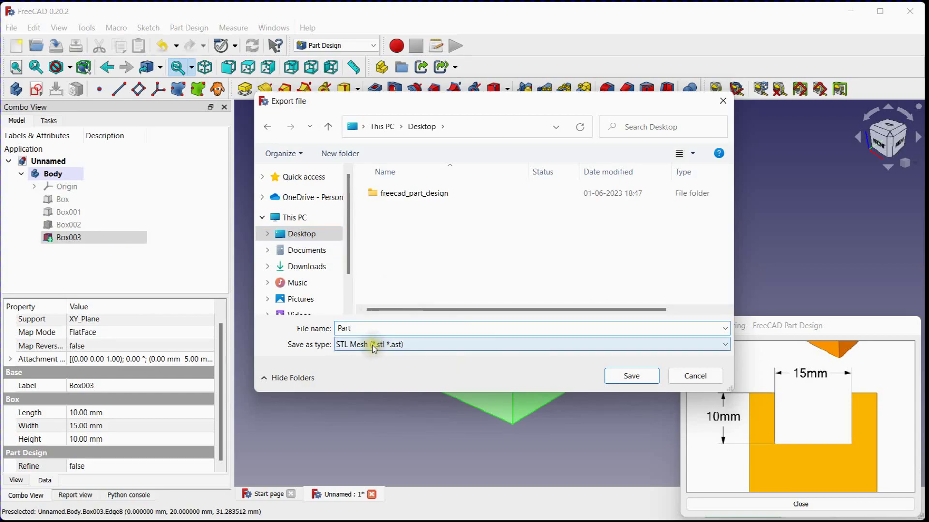
click(429, 345)
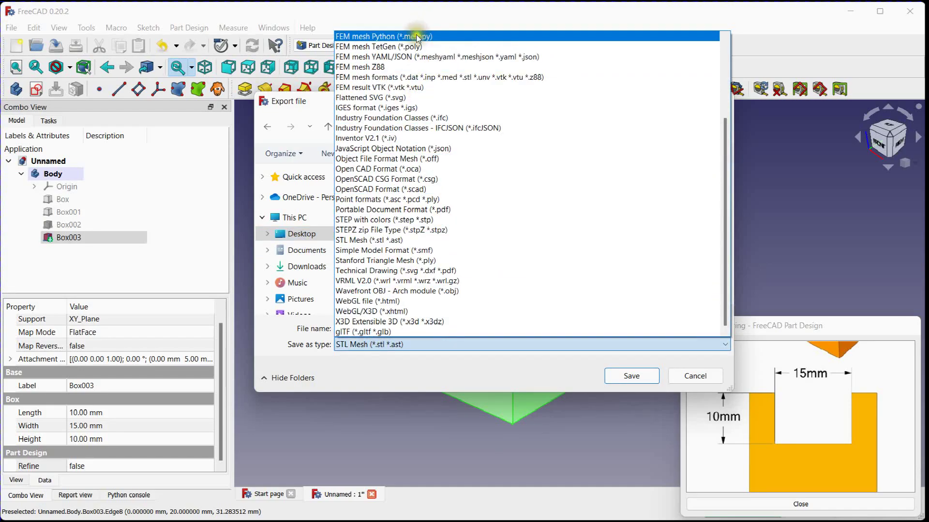
click(384, 346)
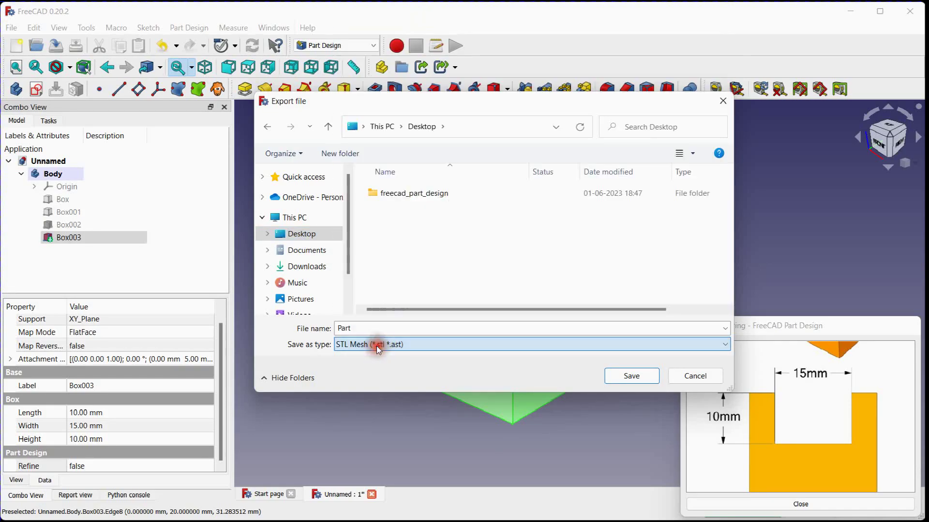
click(632, 376)
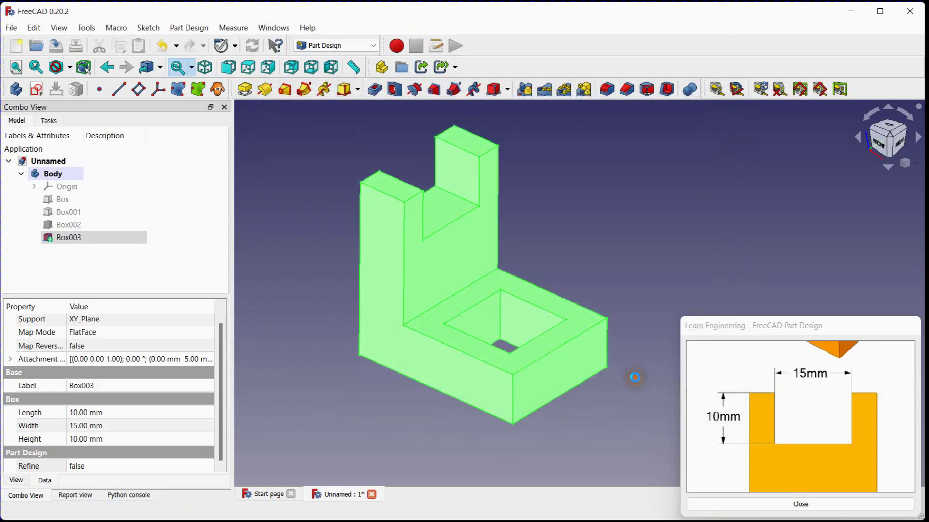
click(612, 261)
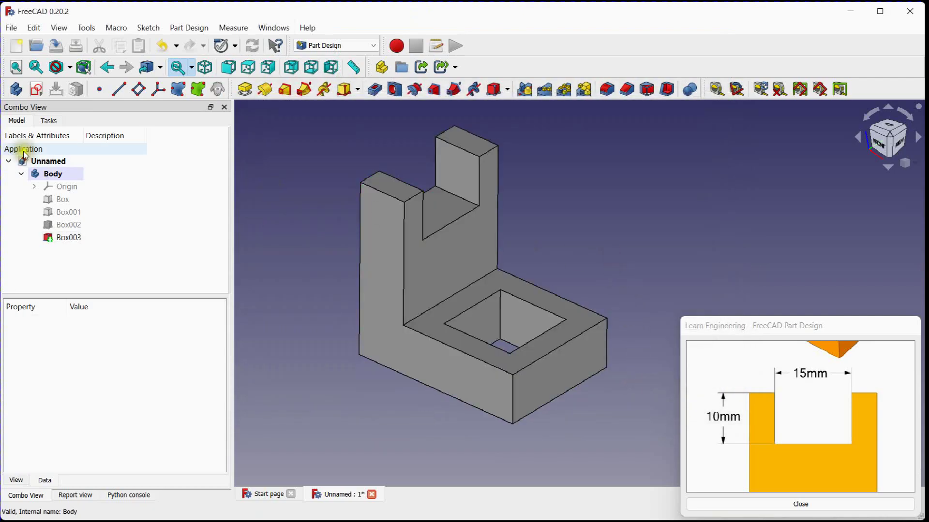
Delete the modelled bracket Body from the document
click(53, 173)
right_click(58, 173)
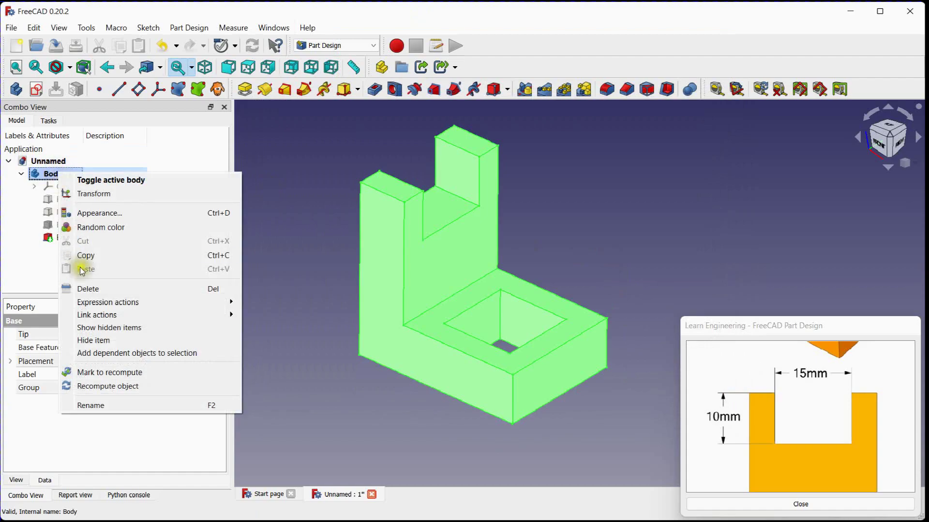
click(86, 287)
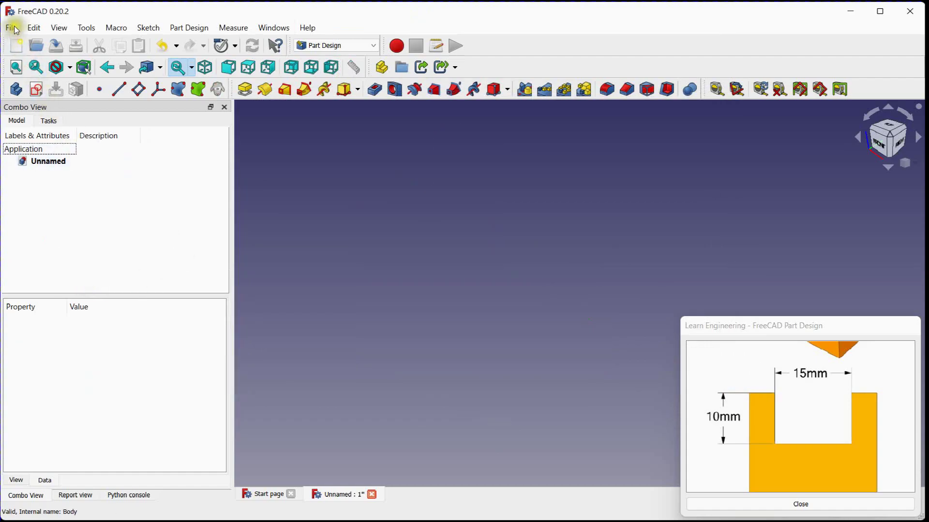
Import the Part STL file from the Desktop as the document's only object
click(14, 28)
click(33, 186)
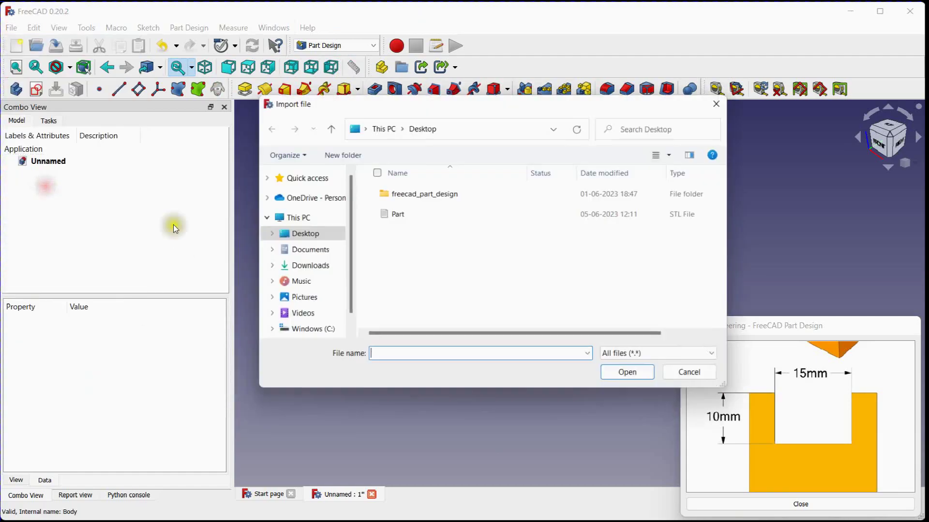
click(382, 215)
click(629, 376)
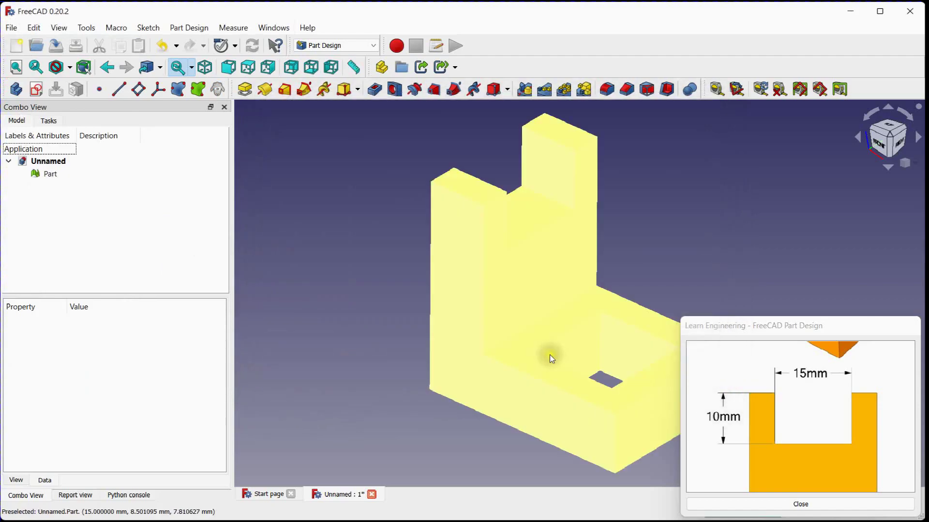
scroll(309, 213, up, 3)
scroll(316, 214, down, 3)
middle_drag(321, 210, 324, 219)
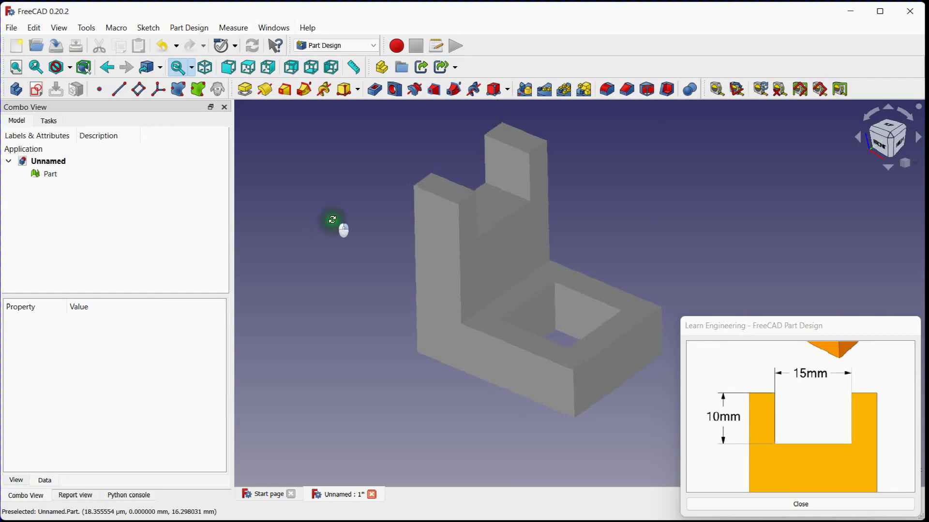
Give the imported Part mesh an orange (#ffaa00) shape colour
click(464, 263)
right_click(466, 267)
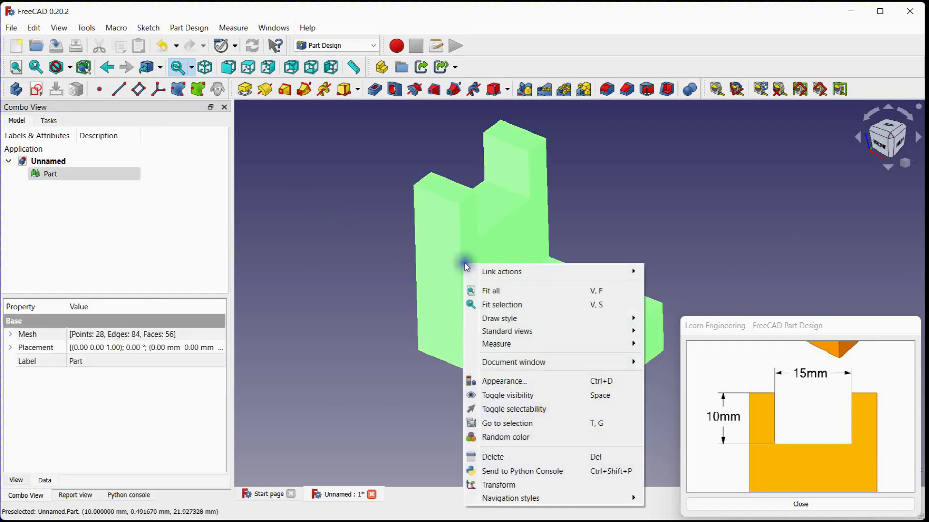
click(507, 382)
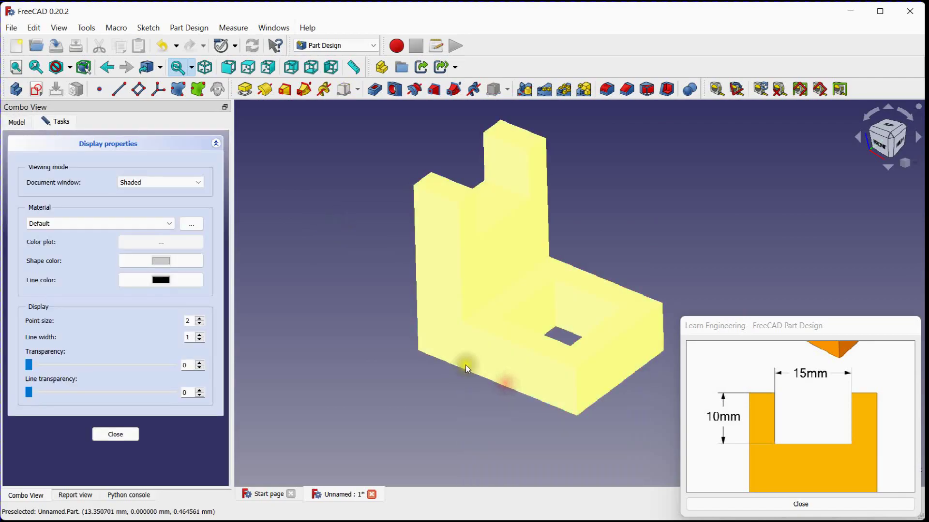
click(153, 261)
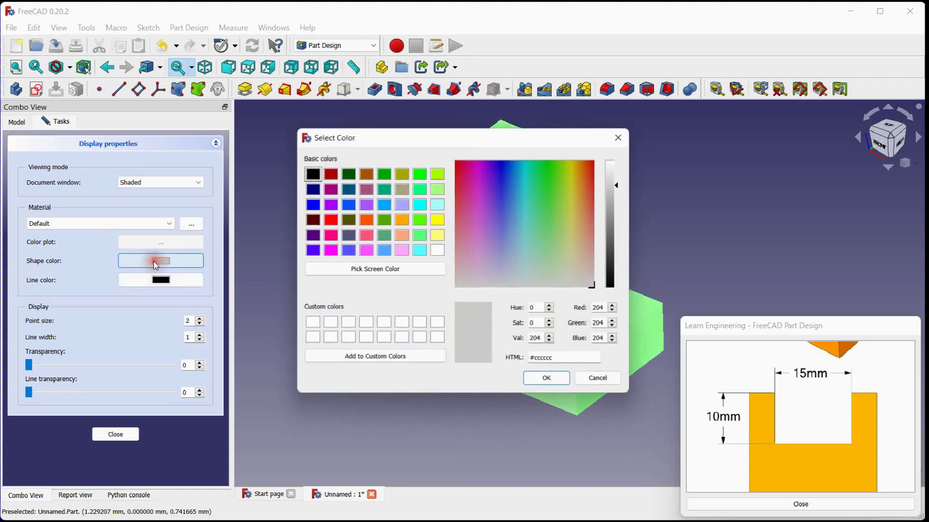
click(402, 219)
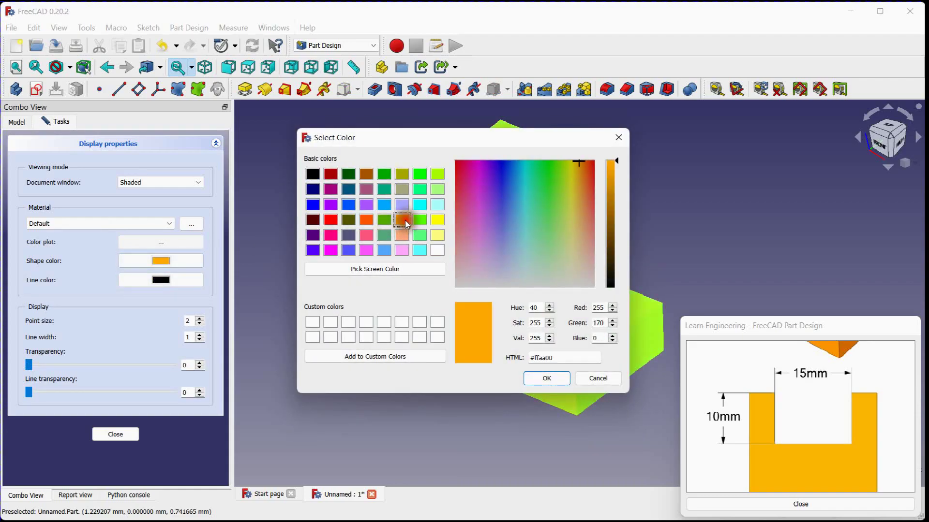
click(546, 378)
middle_drag(325, 268, 357, 235)
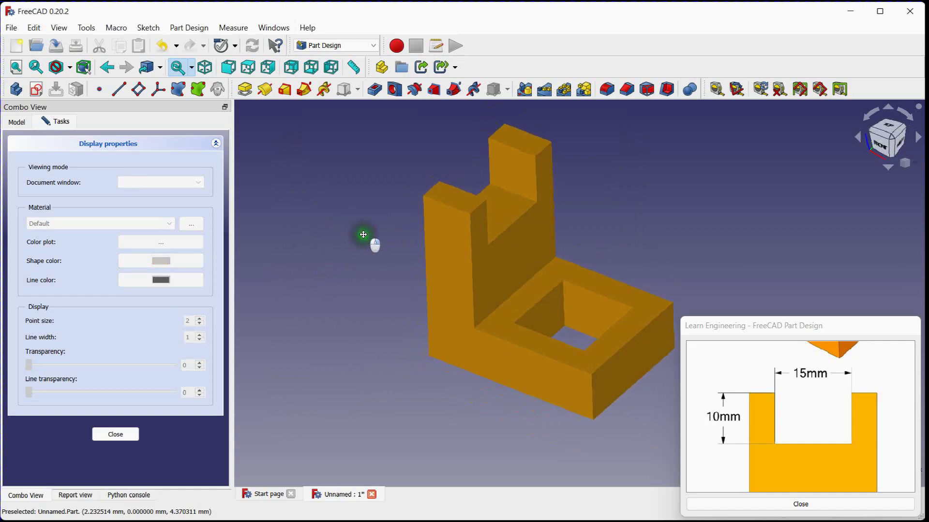
mouse_move(357, 235)
middle_down()
mouse_move(471, 227)
mouse_move(337, 221)
middle_up()
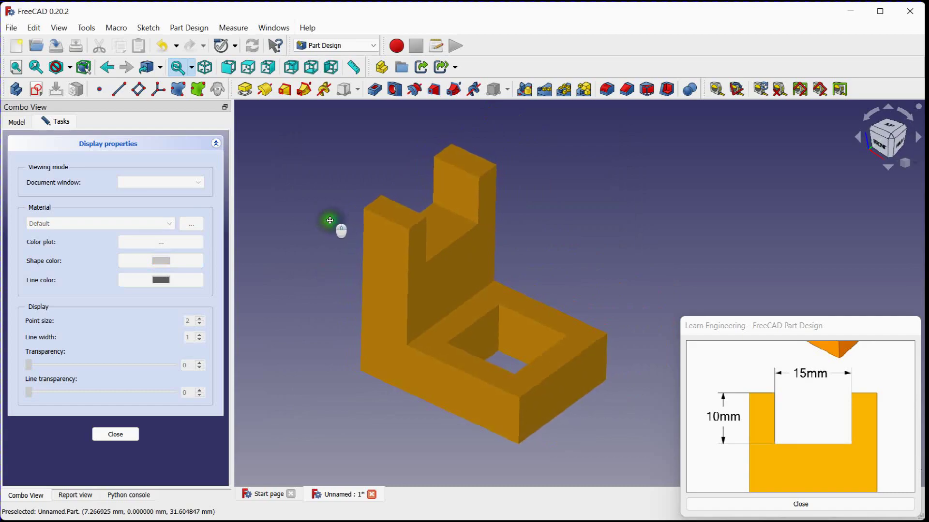
click(34, 27)
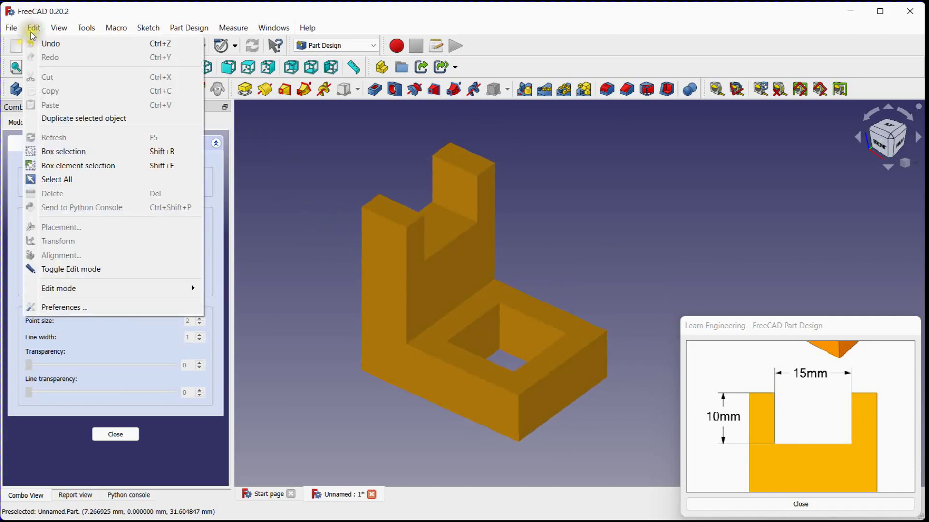
Set the 3D view background to a plain white simple colour in Display preferences
click(83, 307)
click(274, 121)
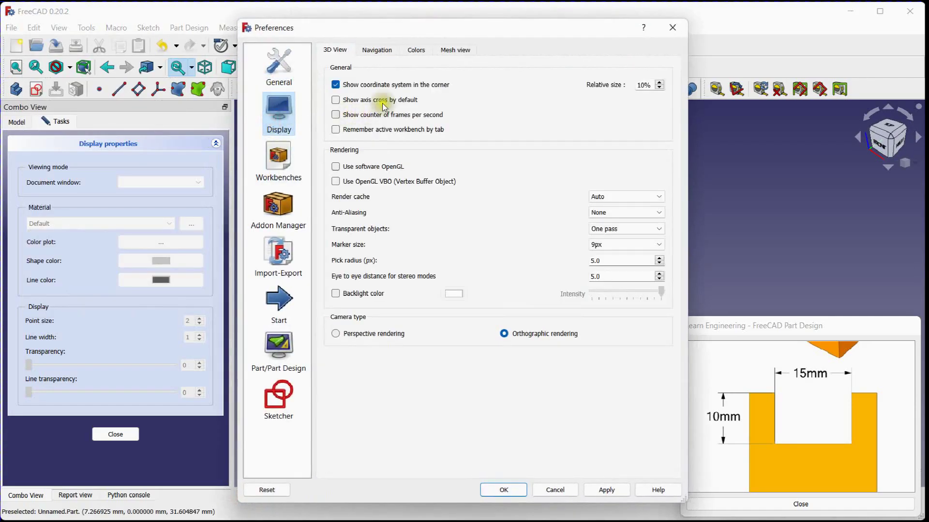
click(416, 50)
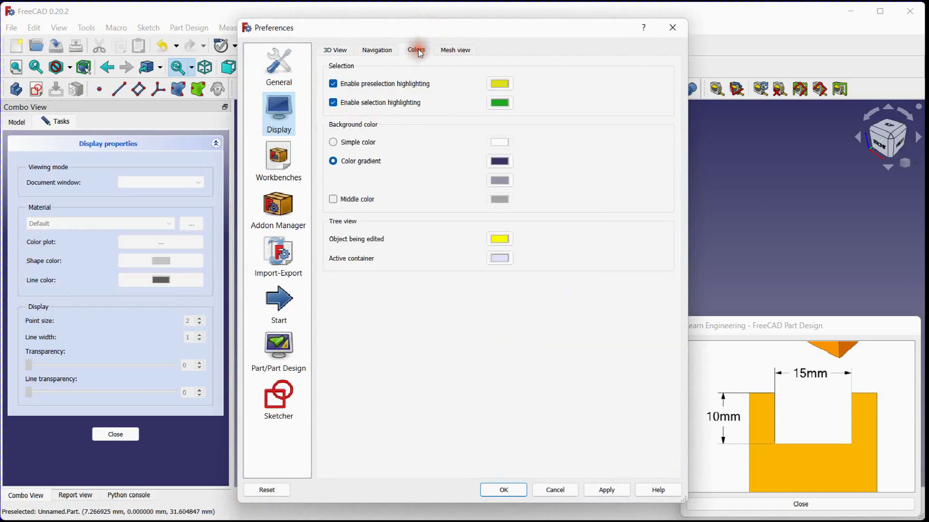
click(375, 141)
click(510, 490)
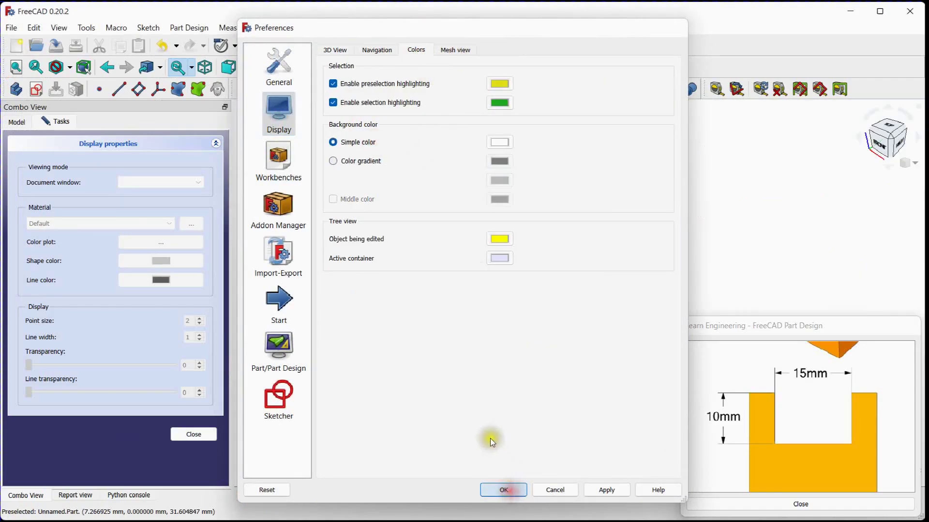
mouse_move(320, 198)
right_down()
mouse_move(324, 206)
mouse_move(332, 196)
mouse_move(313, 193)
right_up()
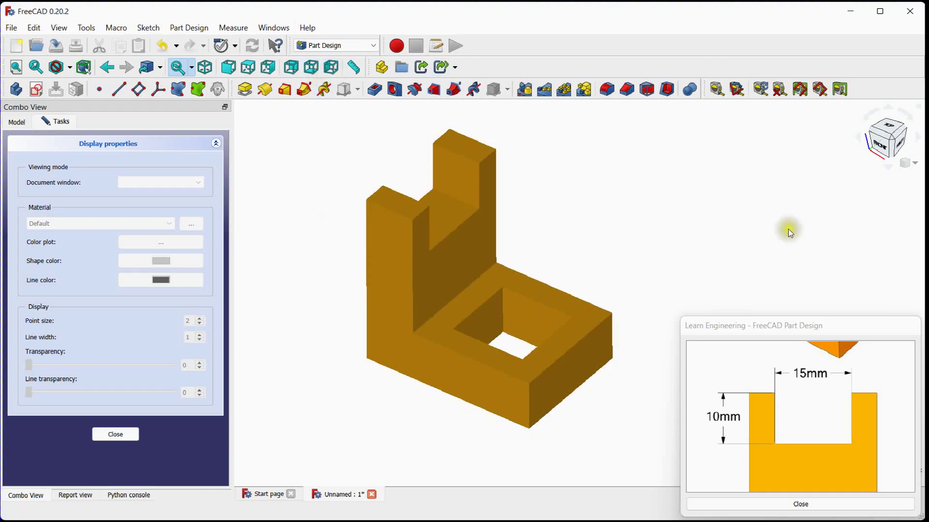
Move and enlarge the reference picture to show the isometric bracket view above the 15 mm slot detail
drag(770, 317, 716, 209)
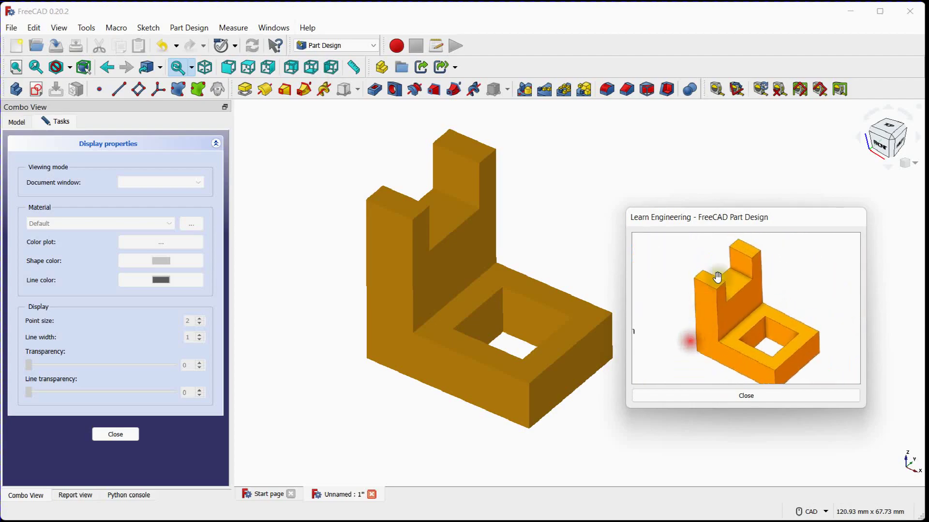
drag(749, 206, 741, 111)
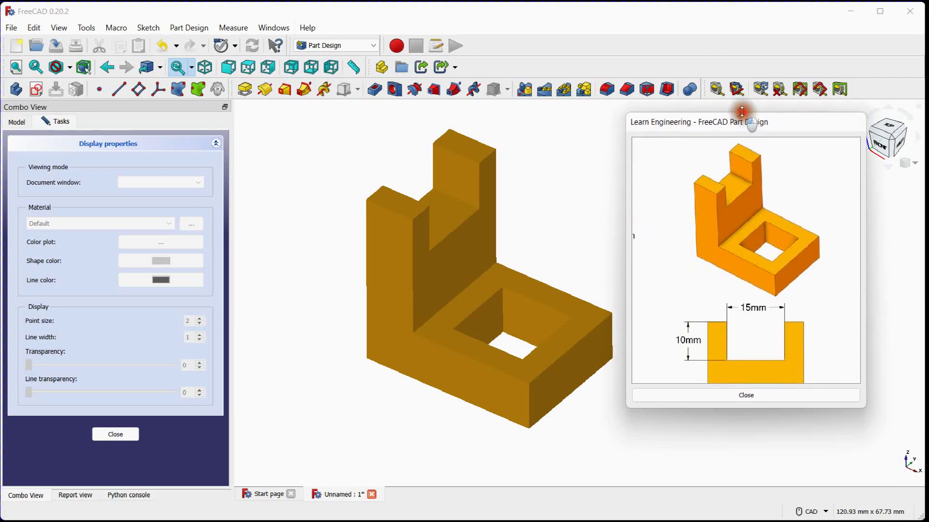